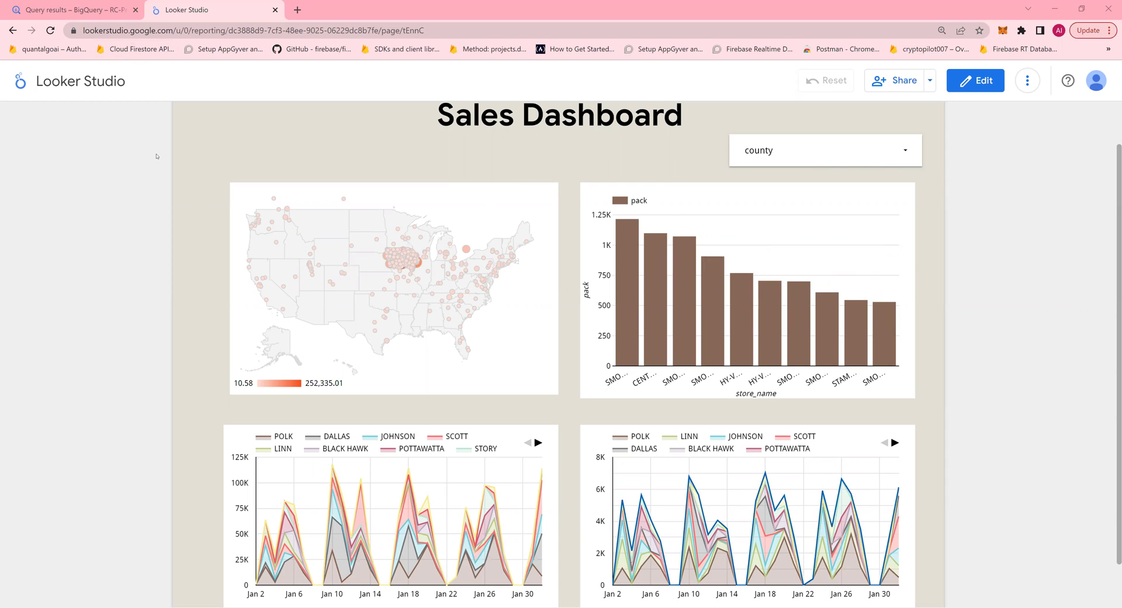
Step: In the BigQuery query, move the FROM clause to line 2 so SELECT * stands alone
{"action": "left_click", "coordinate": [94, 11]}
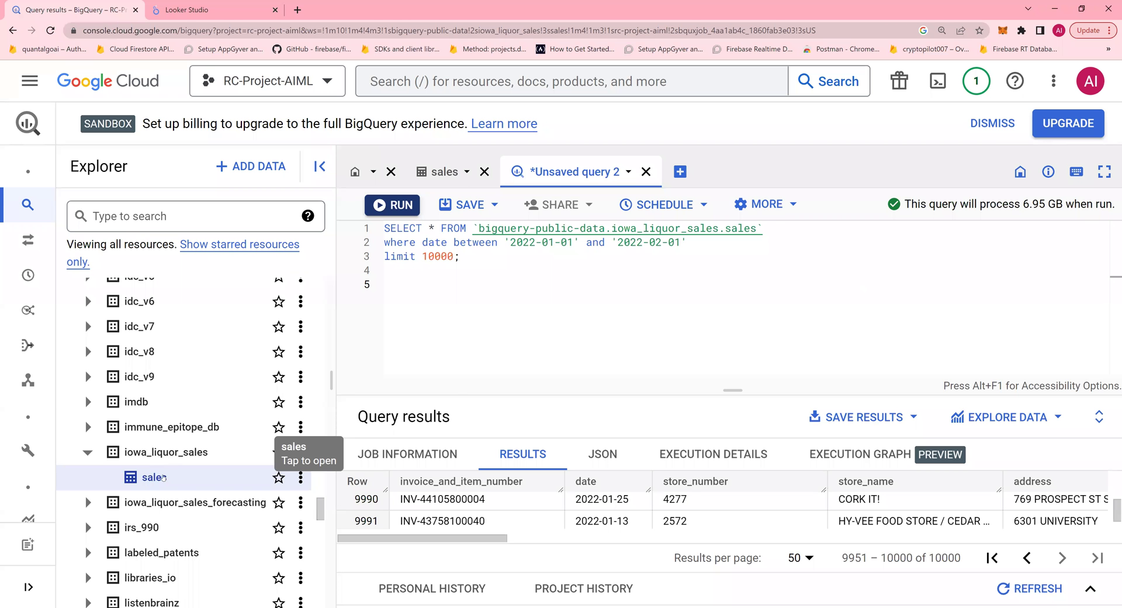
{"action": "left_click", "coordinate": [446, 321]}
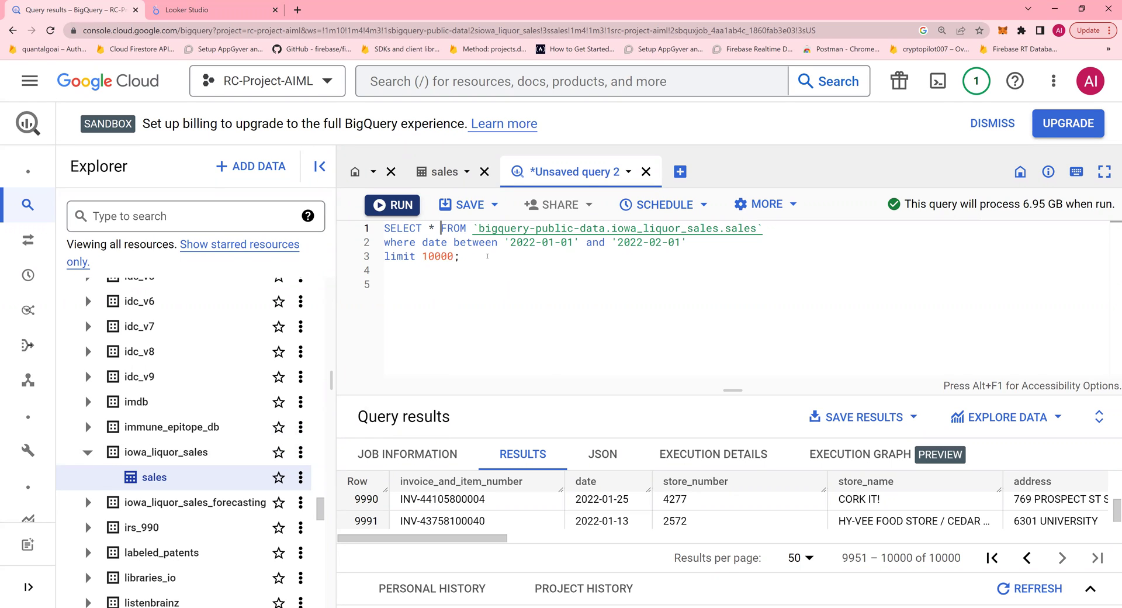
{"action": "left_click", "coordinate": [443, 228]}
{"action": "key", "text": "Return"}
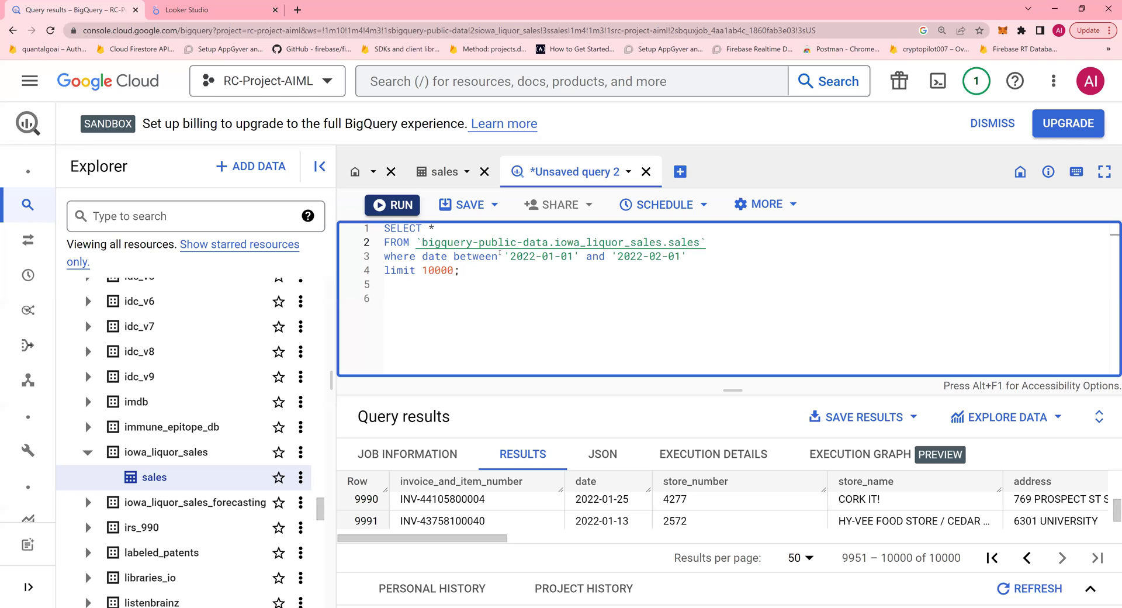
Step: Highlight the bigquery-public-data project, iowa_liquor_sales dataset and sales table parts of the path
{"action": "left_click", "coordinate": [549, 242]}
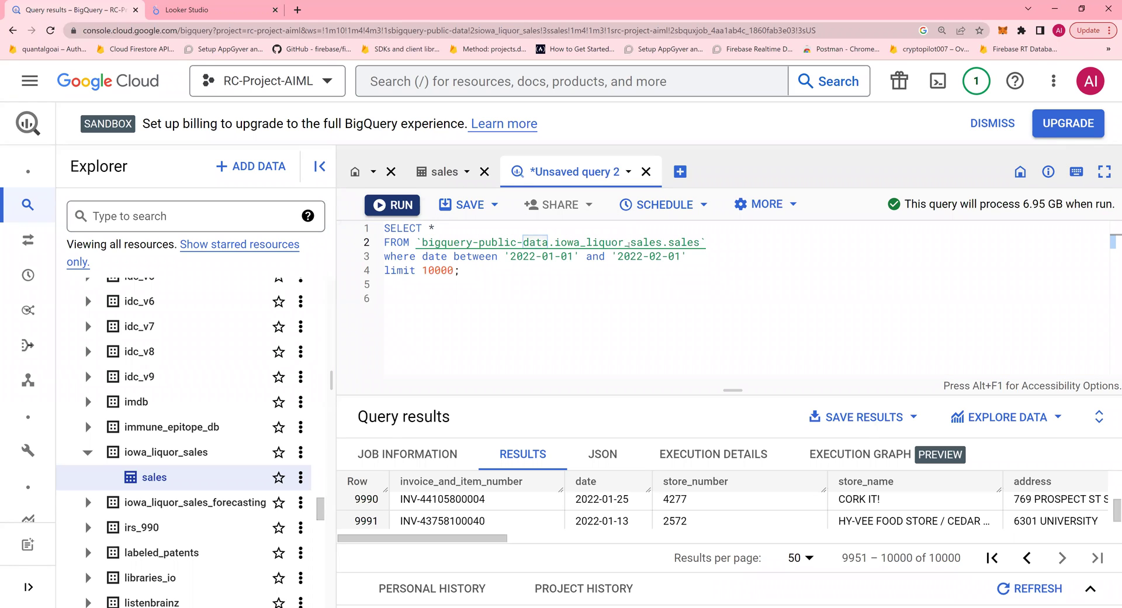
{"action": "left_click", "coordinate": [707, 242]}
{"action": "left_click_drag", "start_coordinate": [548, 243], "coordinate": [415, 243]}
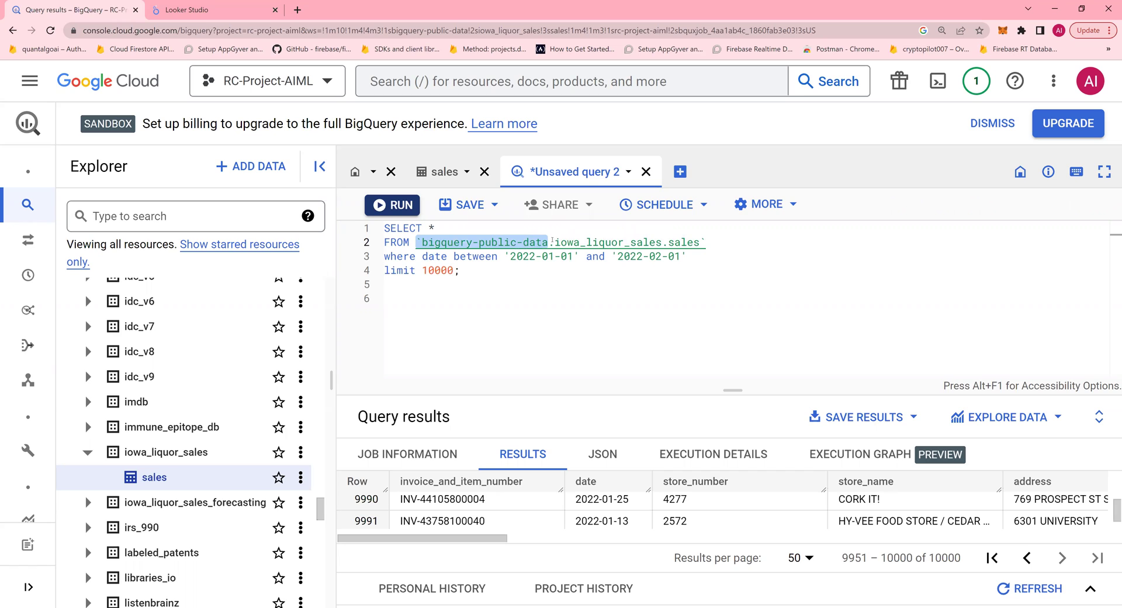
{"action": "left_click_drag", "start_coordinate": [554, 242], "coordinate": [662, 242]}
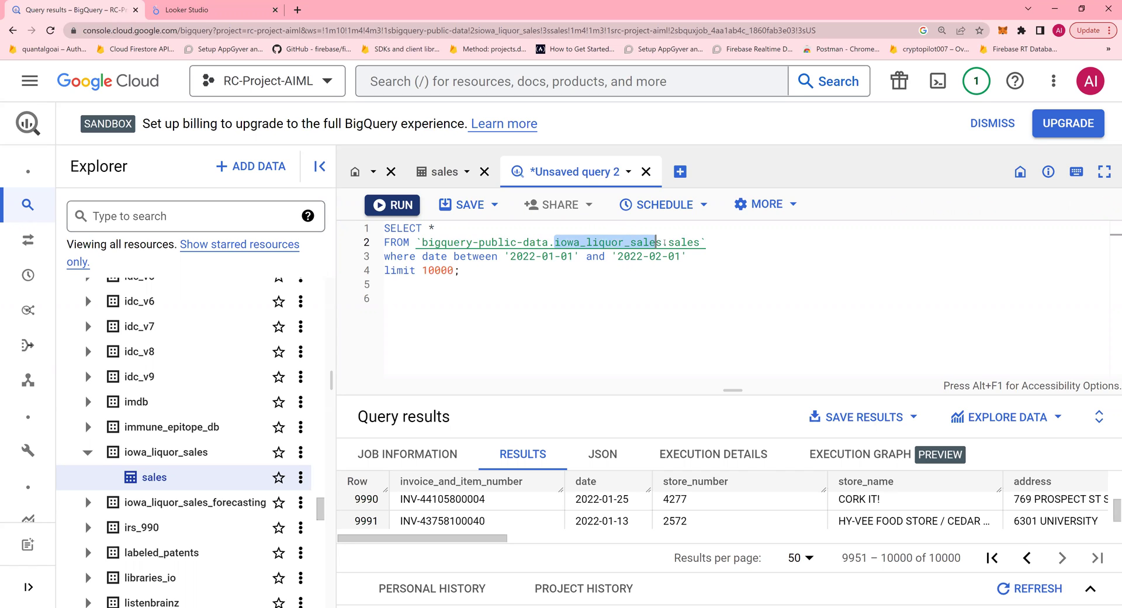
{"action": "left_click", "coordinate": [662, 242]}
{"action": "left_click", "coordinate": [674, 242]}
{"action": "scroll", "coordinate": [148, 458], "scroll_direction": "down", "scroll_amount": 1}
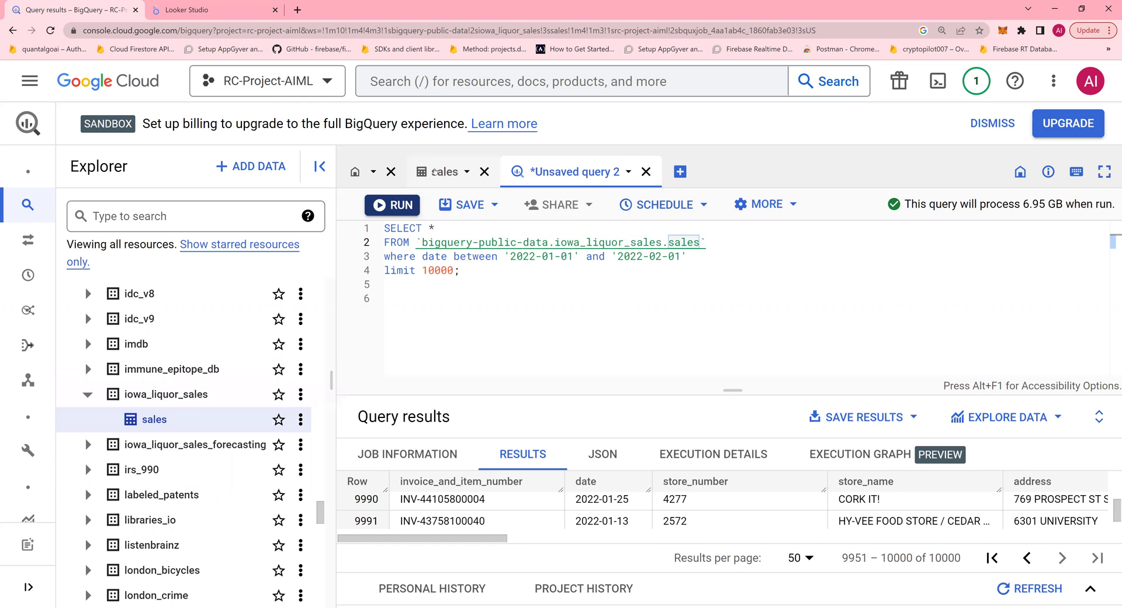
{"action": "left_click", "coordinate": [434, 171]}
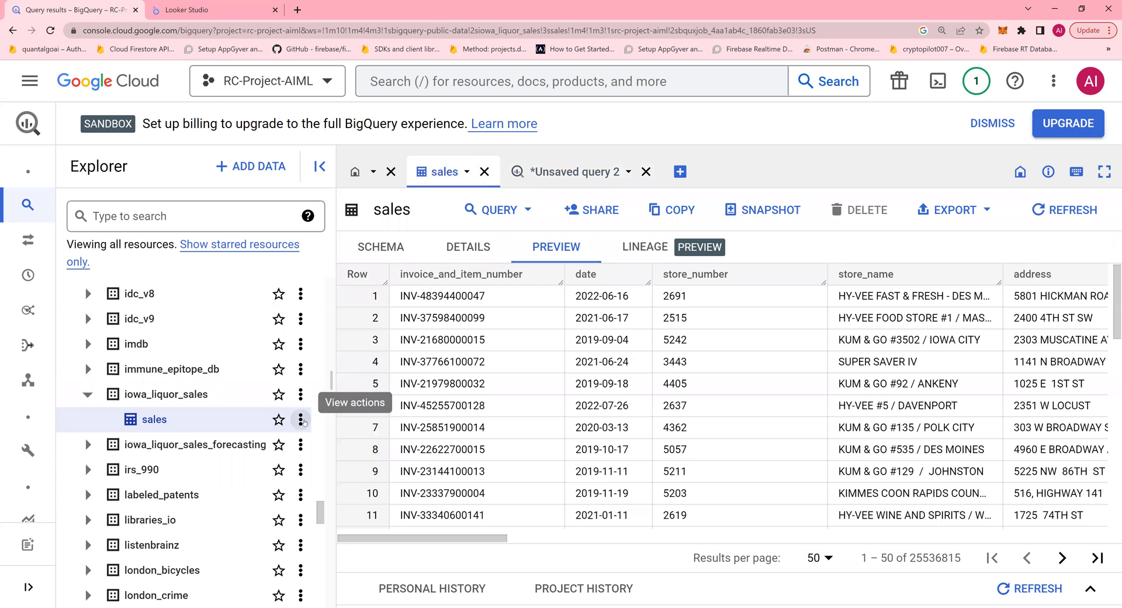
{"action": "left_click", "coordinate": [302, 421]}
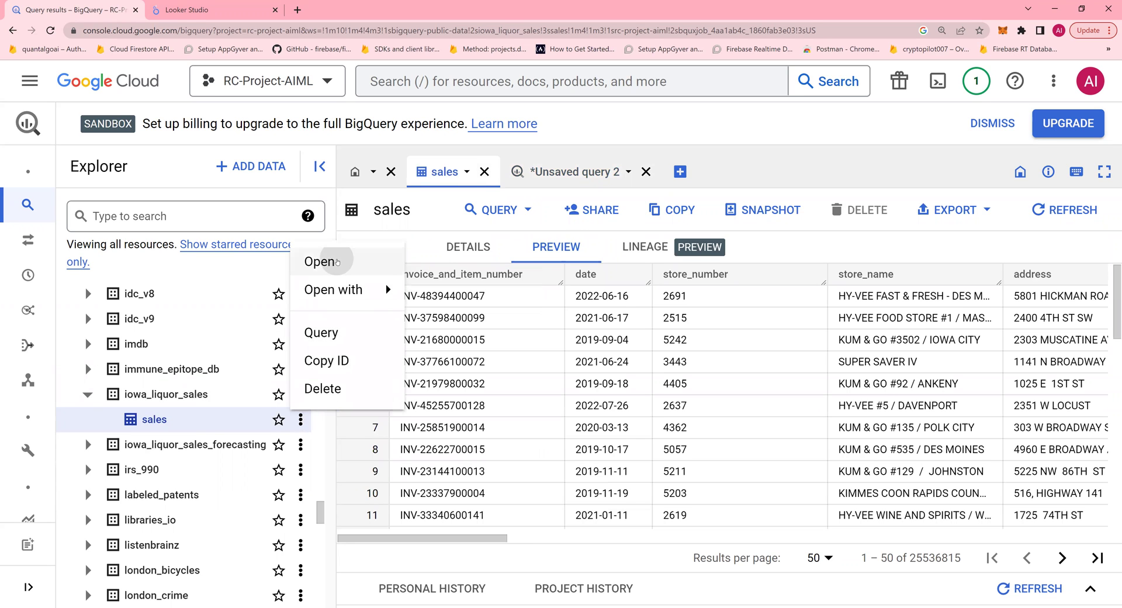
{"action": "left_click", "coordinate": [337, 263]}
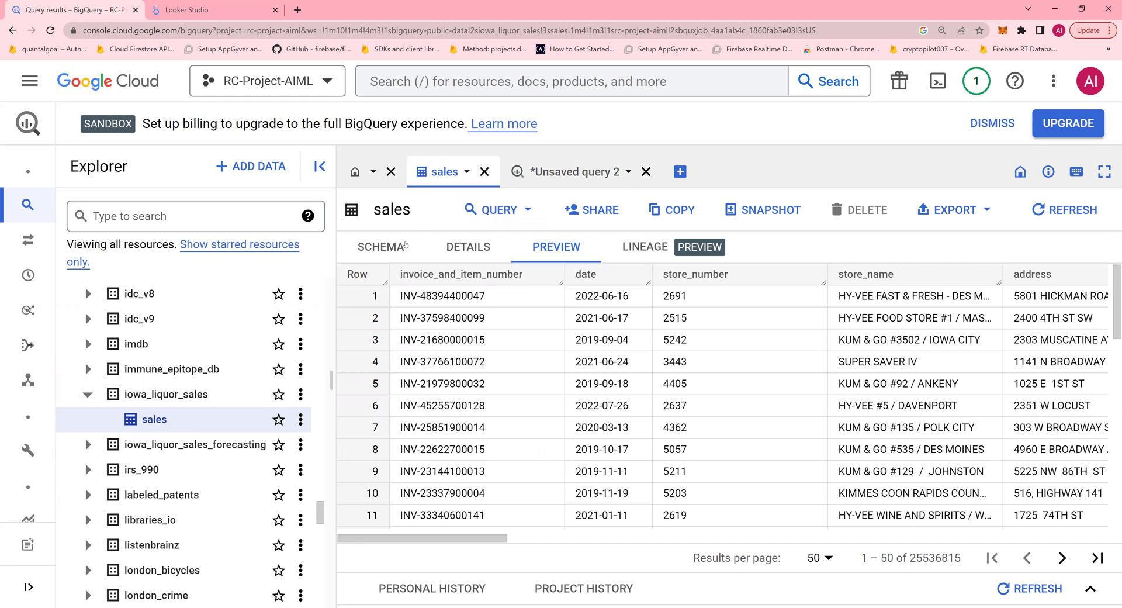
{"action": "left_click", "coordinate": [406, 245]}
{"action": "scroll", "coordinate": [469, 404], "scroll_direction": "down", "scroll_amount": 3}
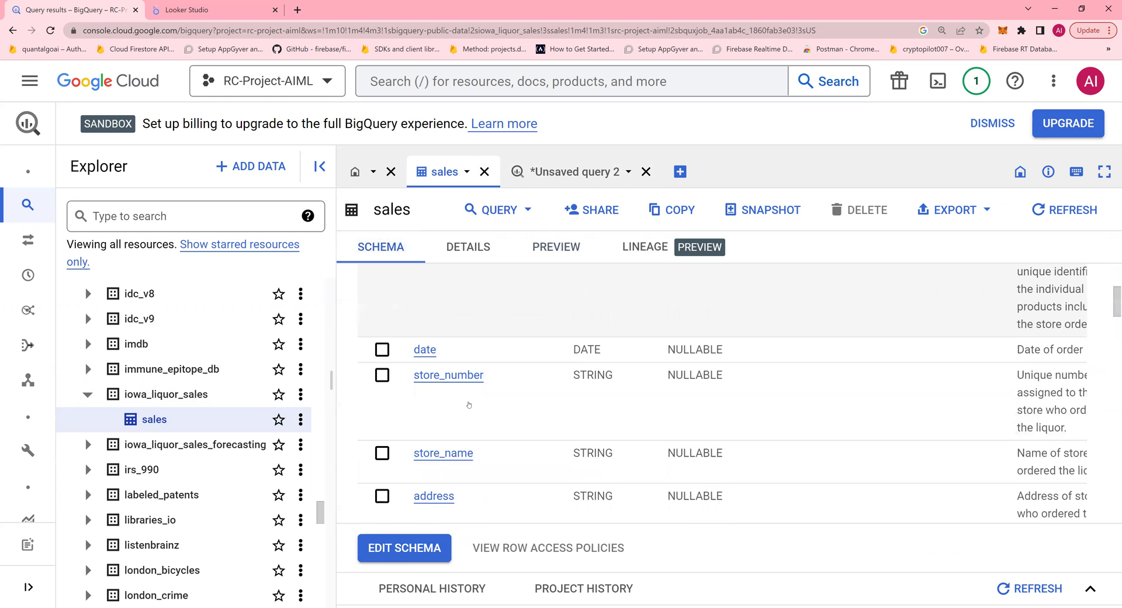
{"action": "scroll", "coordinate": [469, 405], "scroll_direction": "down", "scroll_amount": 5}
{"action": "left_click", "coordinate": [468, 246]}
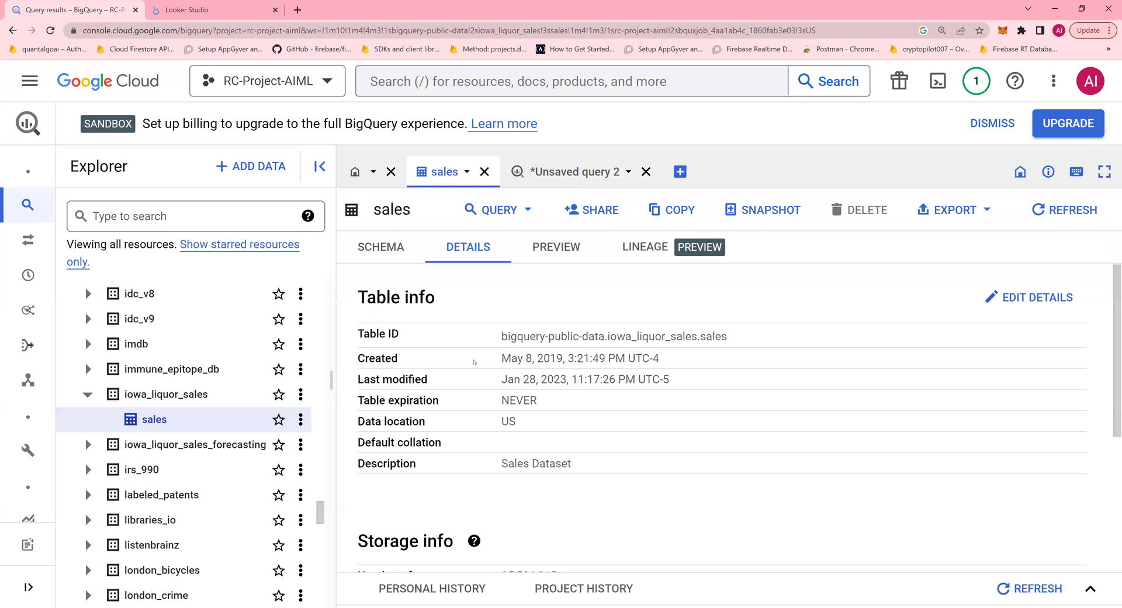
{"action": "scroll", "coordinate": [474, 362], "scroll_direction": "down", "scroll_amount": 3}
{"action": "scroll", "coordinate": [474, 362], "scroll_direction": "up", "scroll_amount": 3}
{"action": "left_click", "coordinate": [548, 251]}
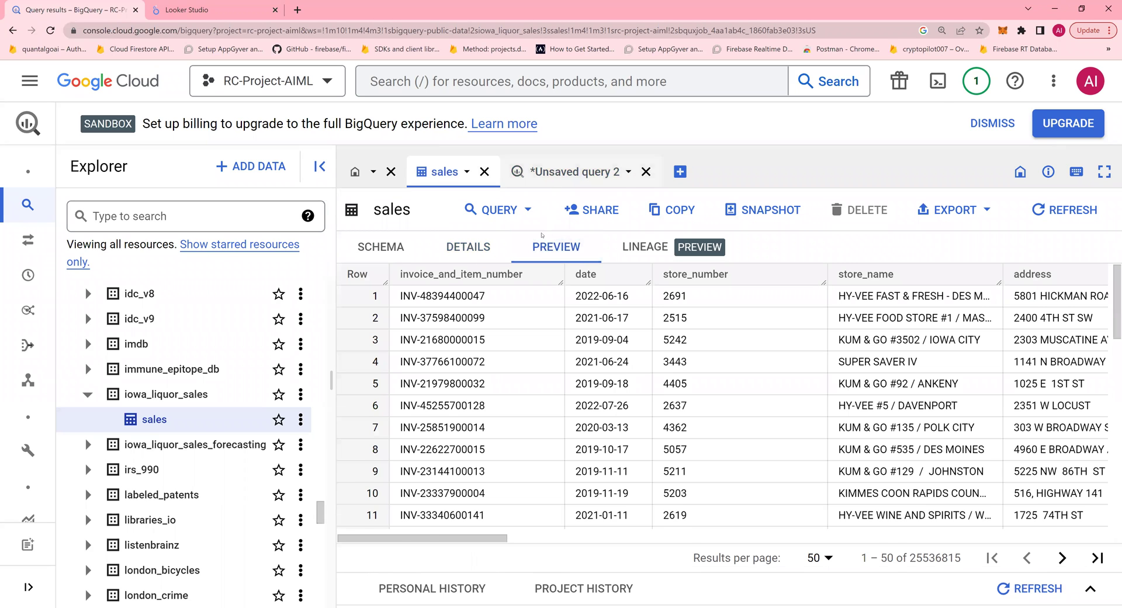
{"action": "left_click", "coordinate": [570, 171]}
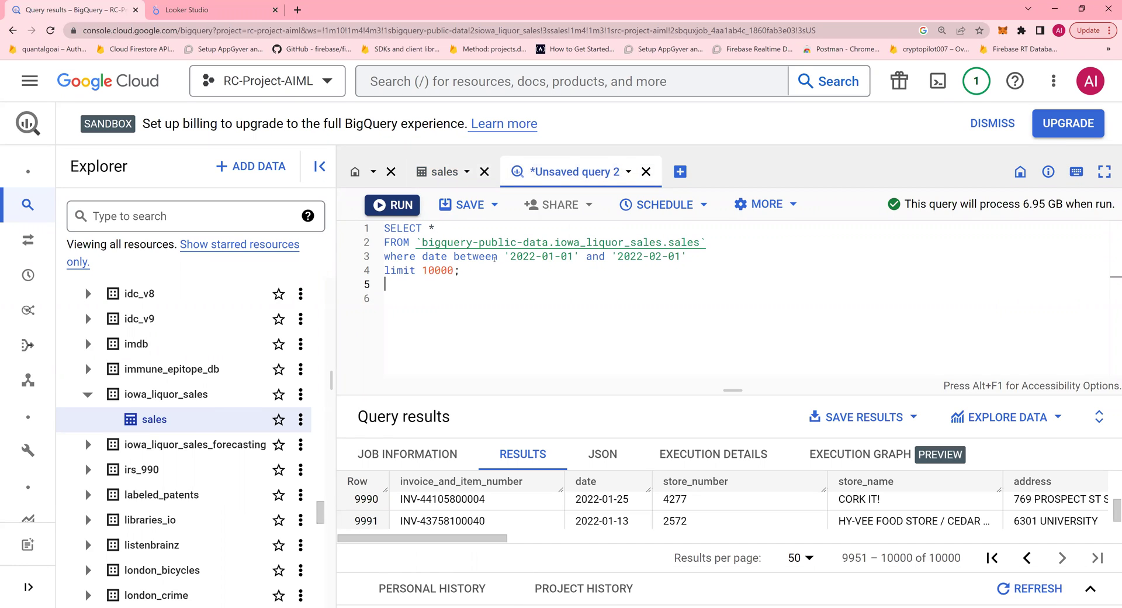
Step: Run the 2022-01-01 to 2022-02-01 liquor sales query and show the Explore Data options
{"action": "left_click_drag", "start_coordinate": [690, 256], "coordinate": [521, 256]}
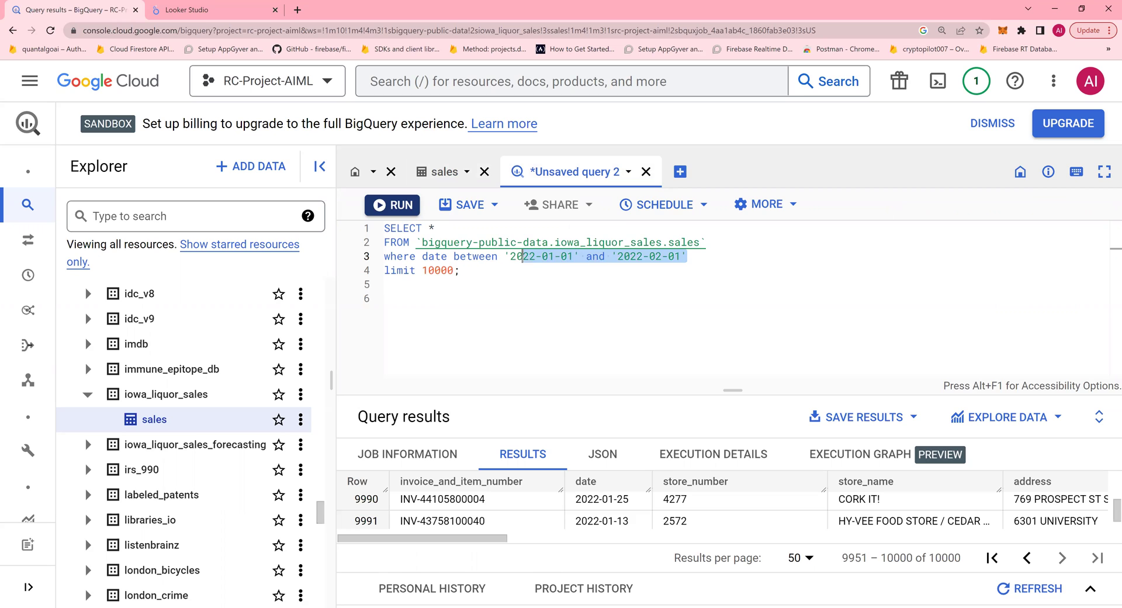
{"action": "left_click", "coordinate": [481, 277]}
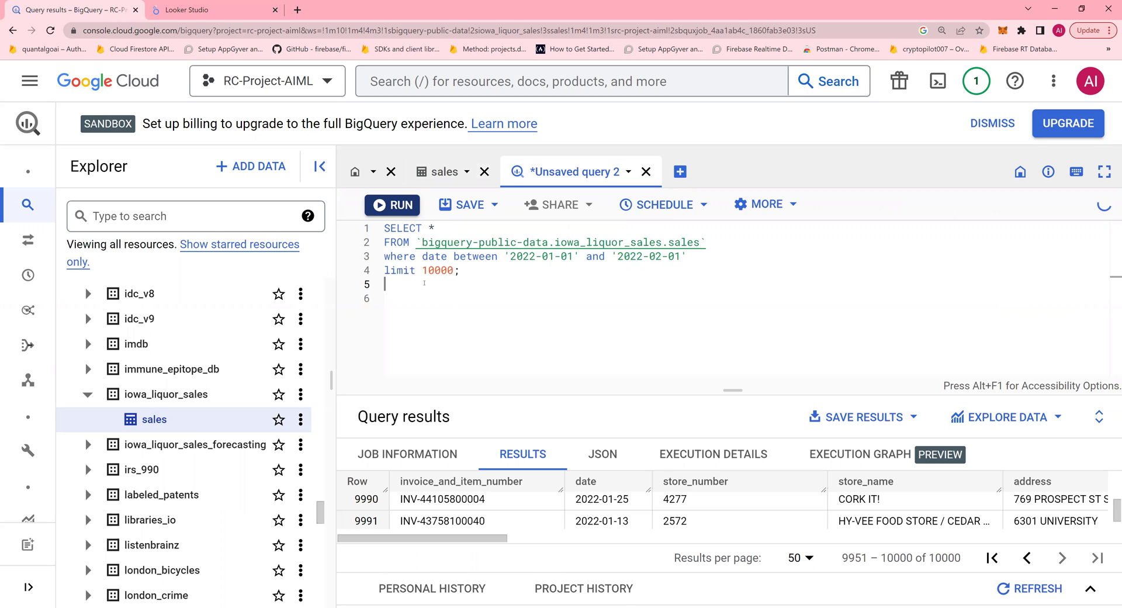
{"action": "left_click", "coordinate": [394, 205]}
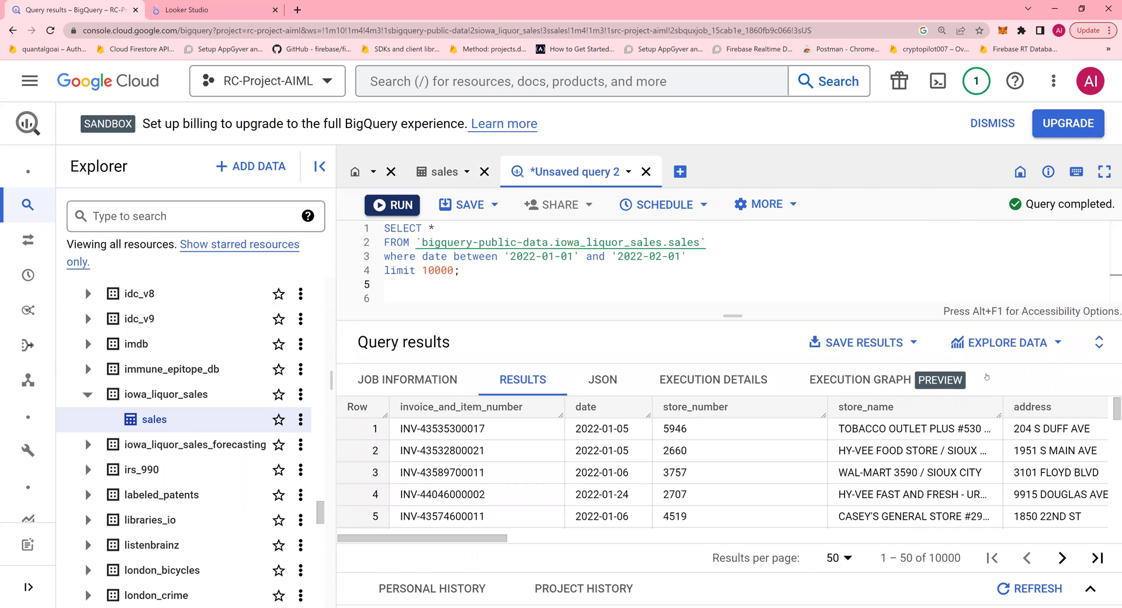
{"action": "left_click", "coordinate": [1006, 349]}
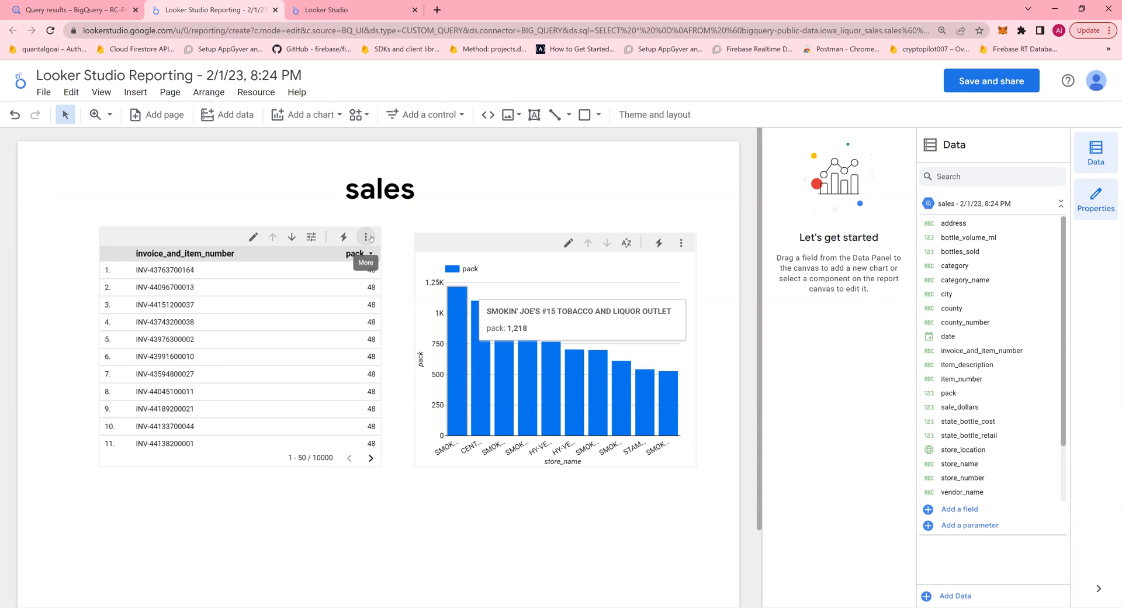
Step: Delete the auto-generated pack table from the new report and list the chart types
{"action": "left_click", "coordinate": [367, 237]}
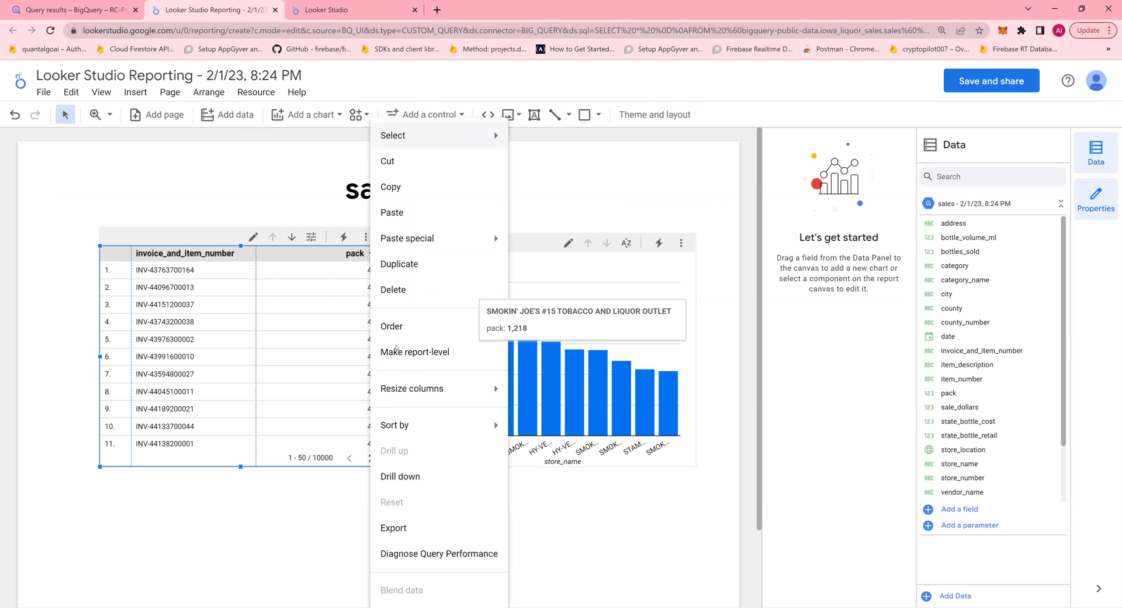
{"action": "left_click", "coordinate": [393, 289]}
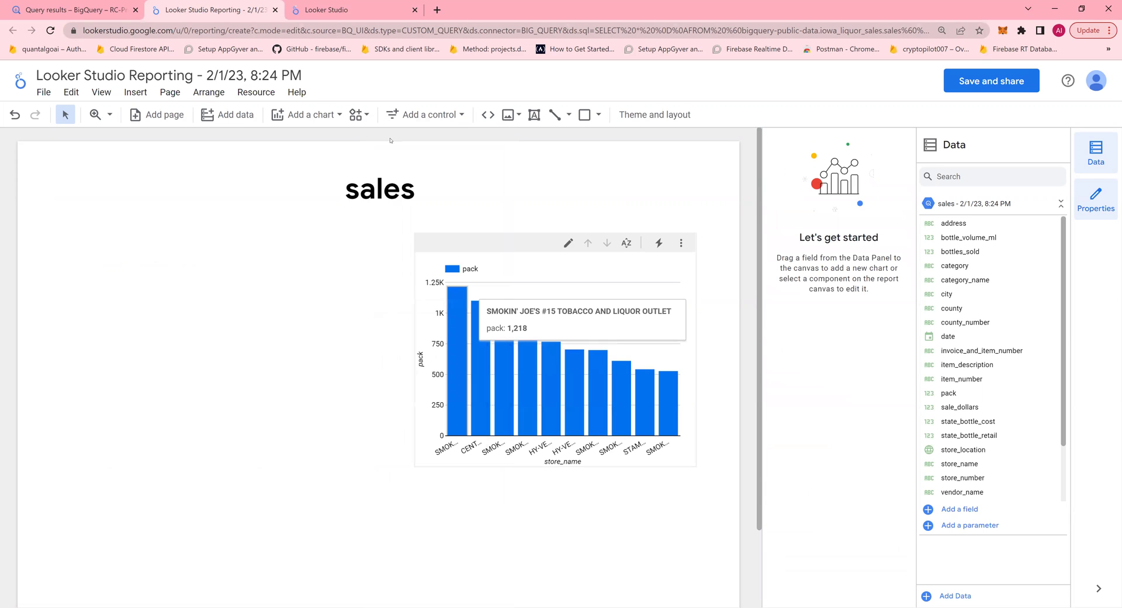
{"action": "left_click", "coordinate": [325, 116]}
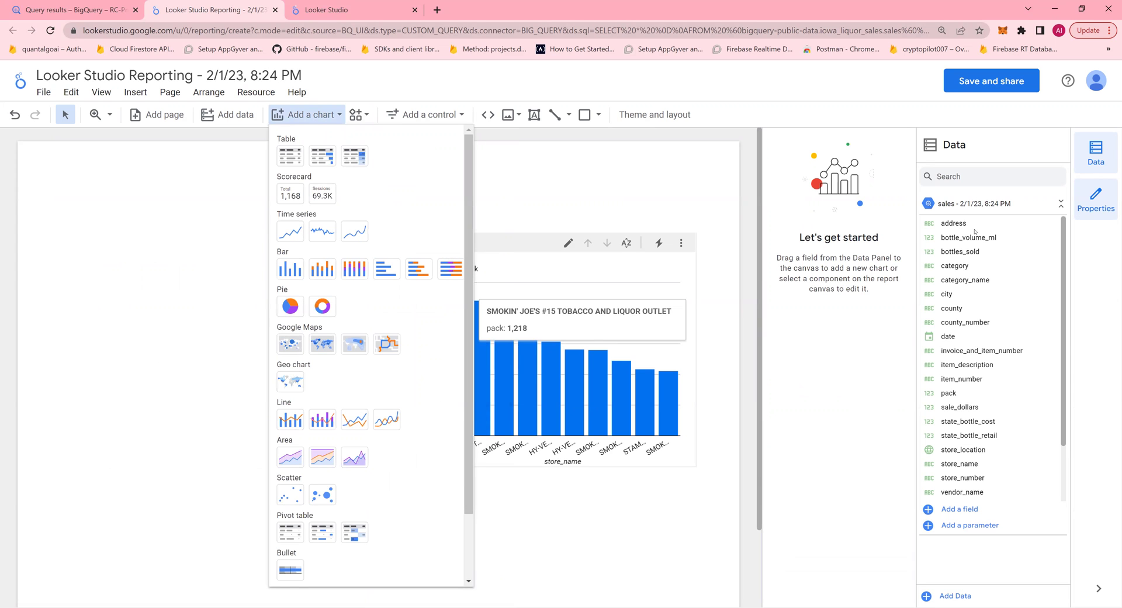
{"action": "left_click", "coordinate": [69, 10]}
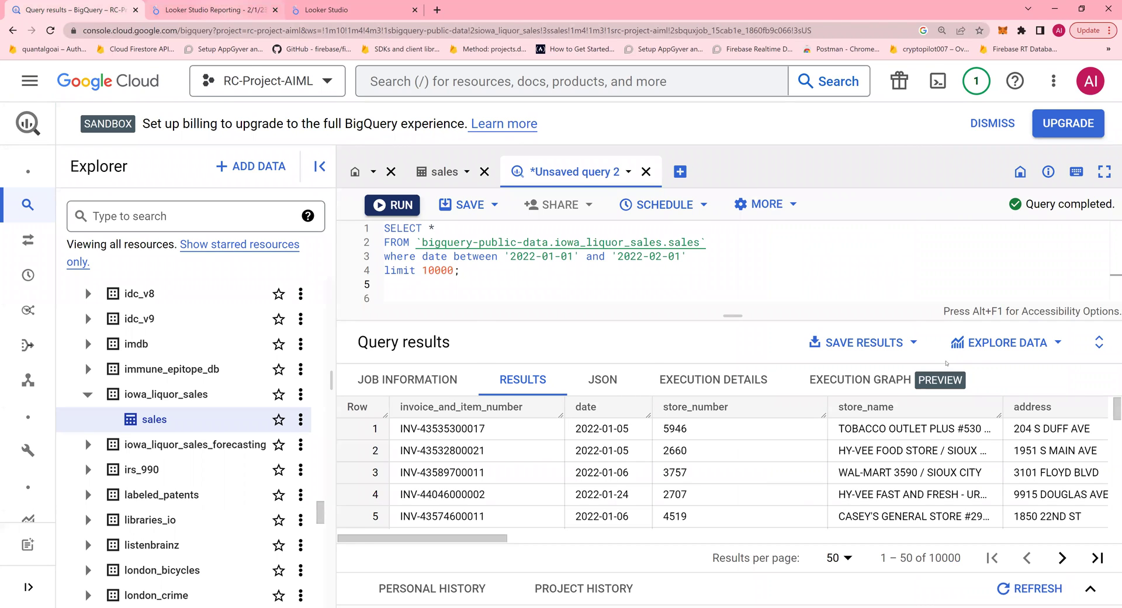
{"action": "key", "text": "ctrl+Tab"}
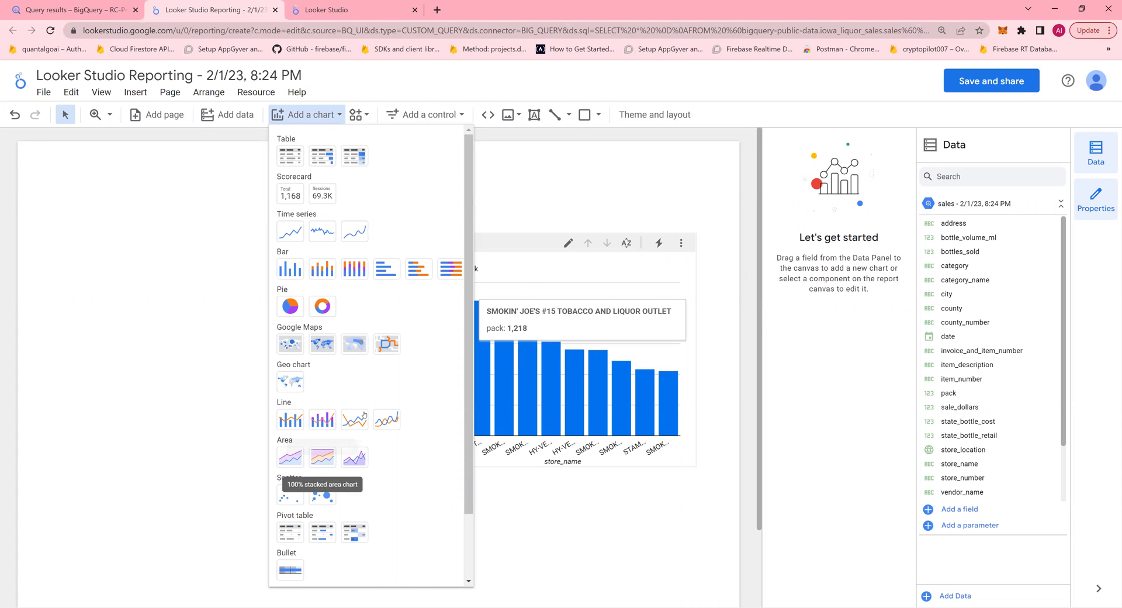
Step: Place a bubble map on the canvas's left and set city as its geo dimension
{"action": "left_click", "coordinate": [298, 386]}
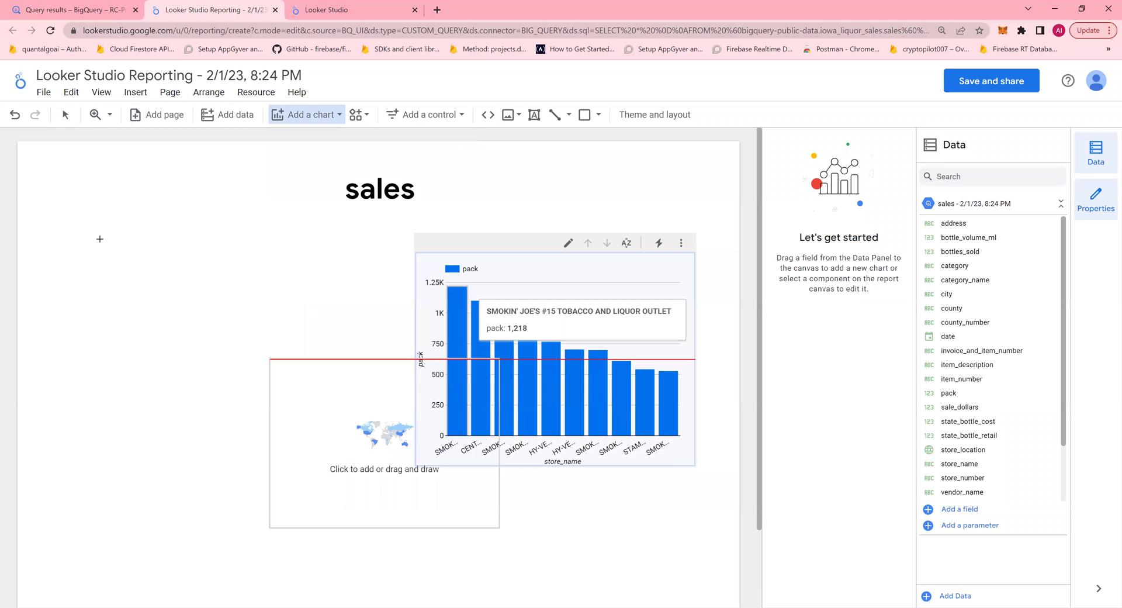
{"action": "left_click", "coordinate": [75, 226]}
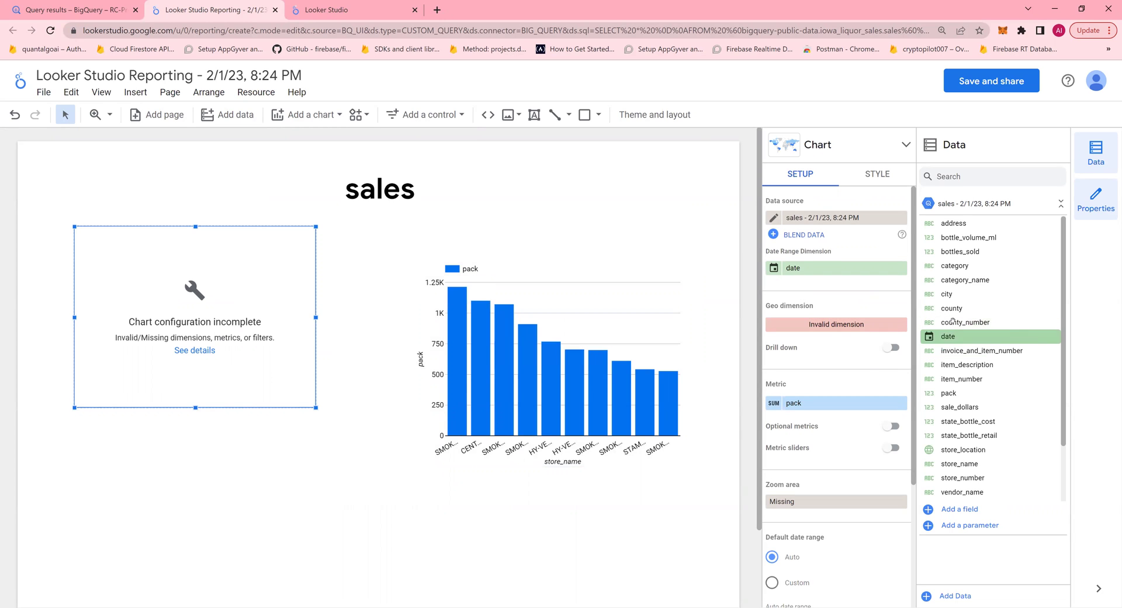
{"action": "left_click_drag", "start_coordinate": [954, 294], "coordinate": [839, 327]}
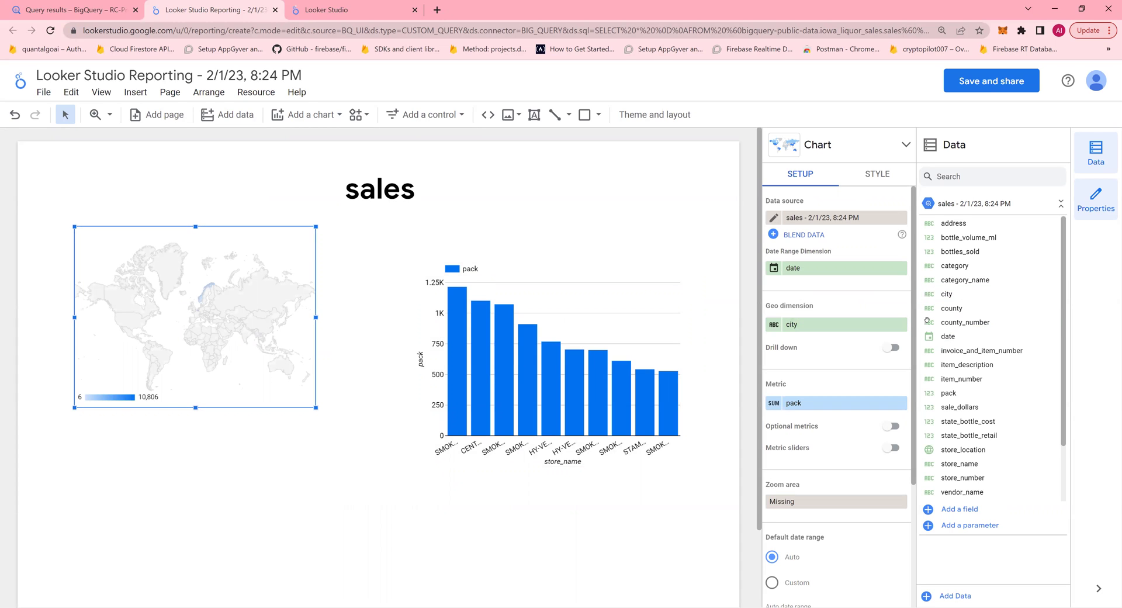
Step: Change the city field's type to Geo > City
{"action": "left_click", "coordinate": [774, 325]}
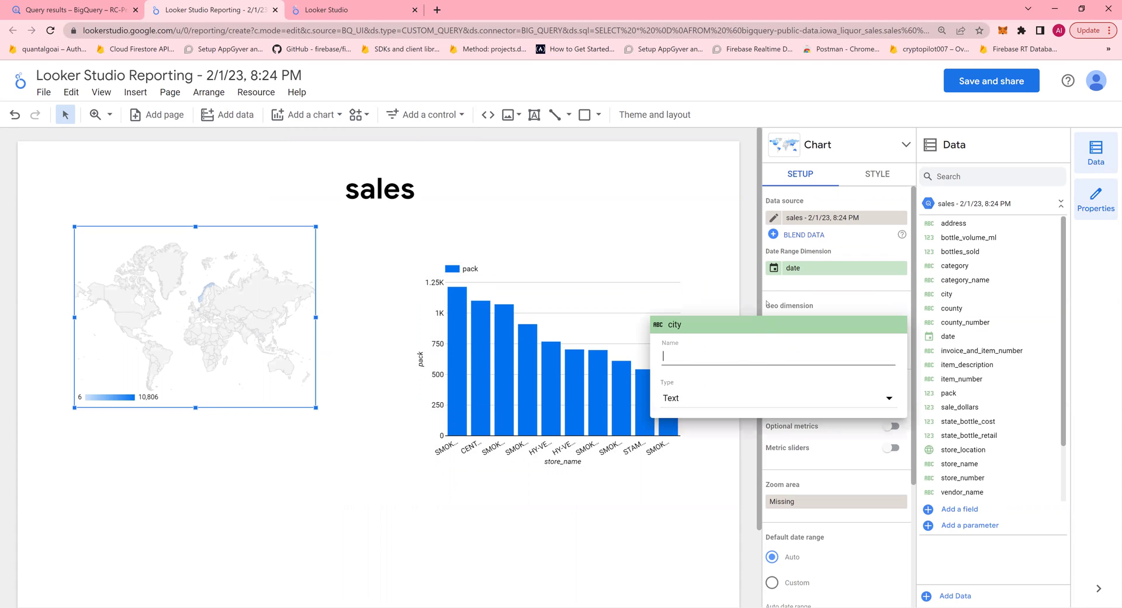
{"action": "left_click", "coordinate": [775, 325]}
{"action": "left_click", "coordinate": [775, 325]}
{"action": "left_click", "coordinate": [772, 399]}
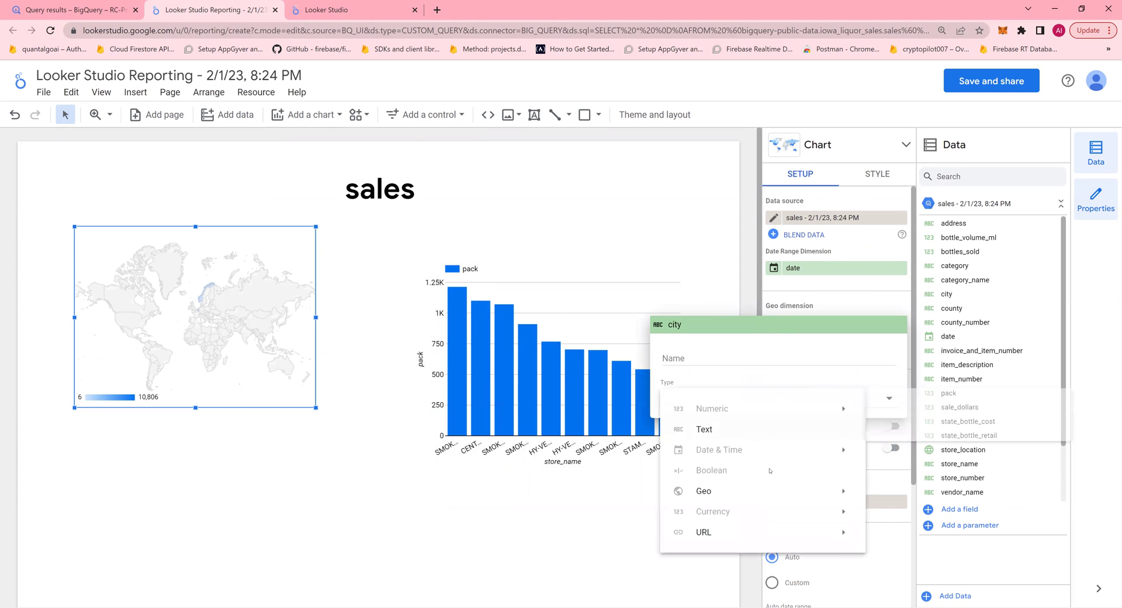
{"action": "mouse_move", "coordinate": [768, 491]}
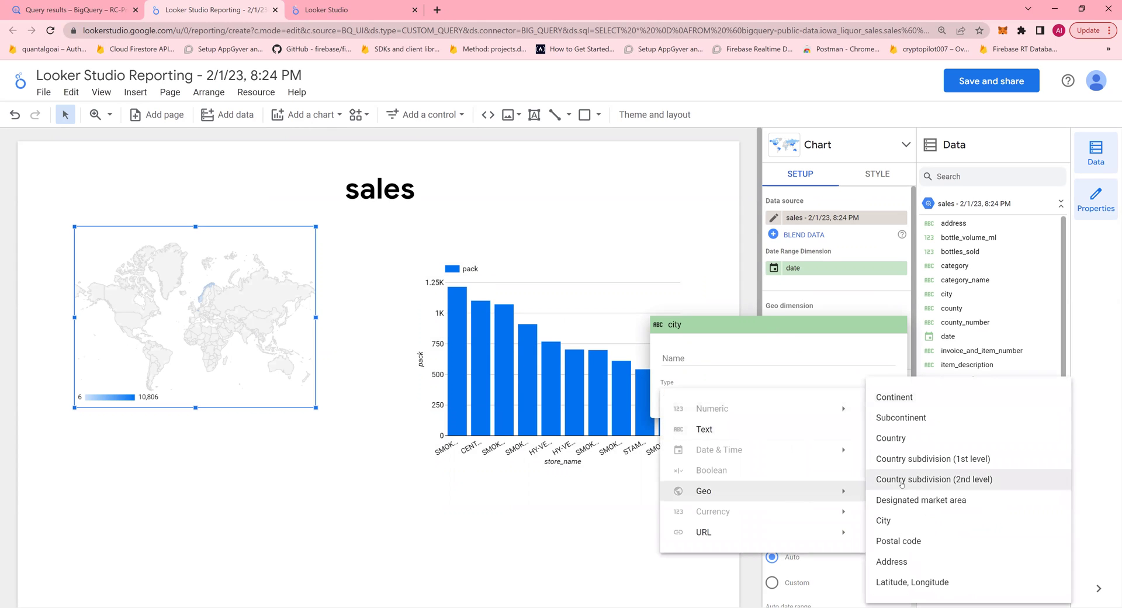
{"action": "left_click", "coordinate": [902, 520]}
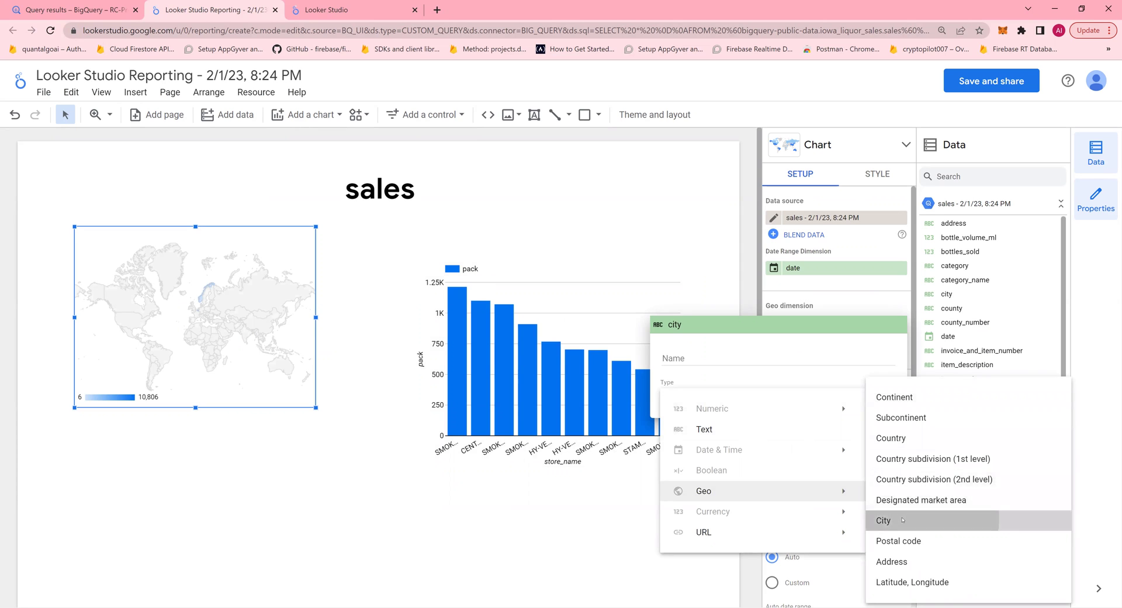
{"action": "left_click", "coordinate": [796, 299]}
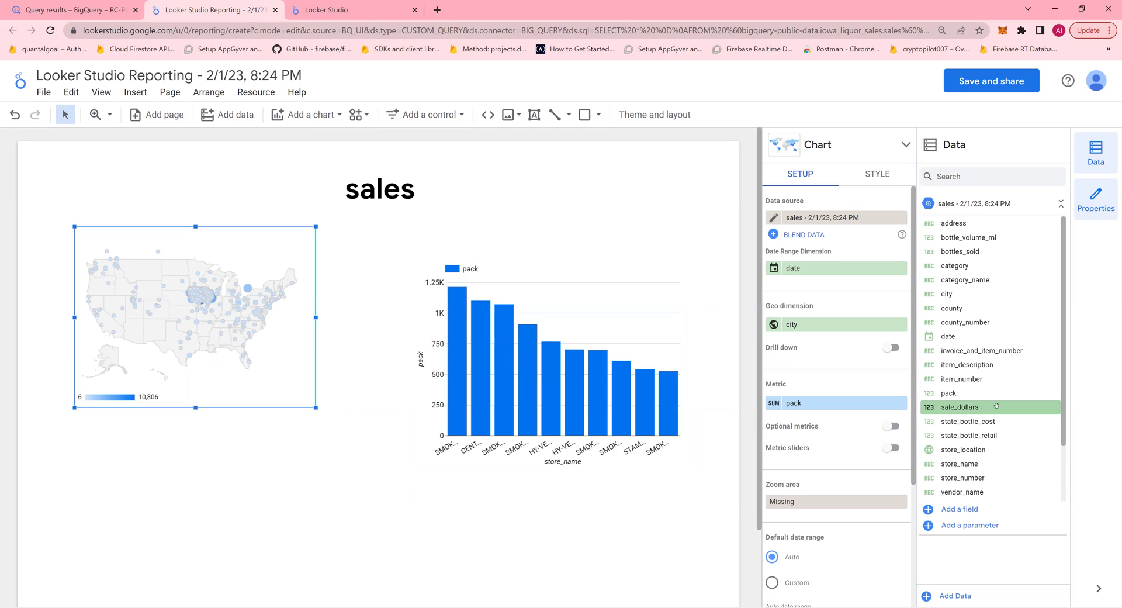
Step: Make the map measure sale_dollars, enlarge it, and nudge the store bar chart up
{"action": "left_click_drag", "start_coordinate": [837, 408], "coordinate": [837, 408]}
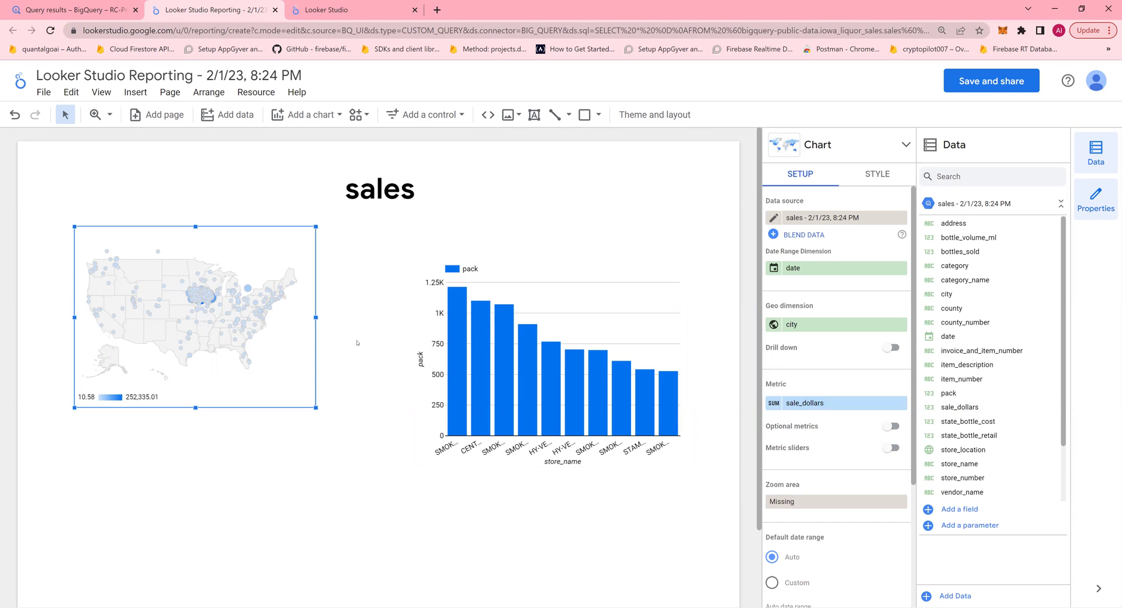
{"action": "left_click_drag", "start_coordinate": [316, 408], "coordinate": [349, 441]}
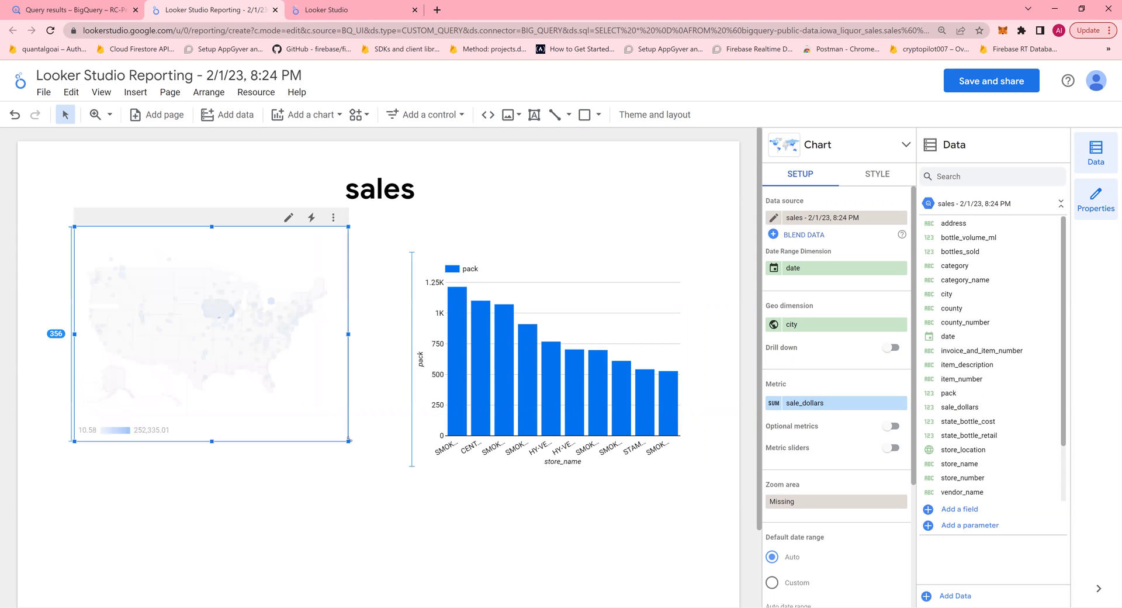
{"action": "left_click", "coordinate": [540, 248]}
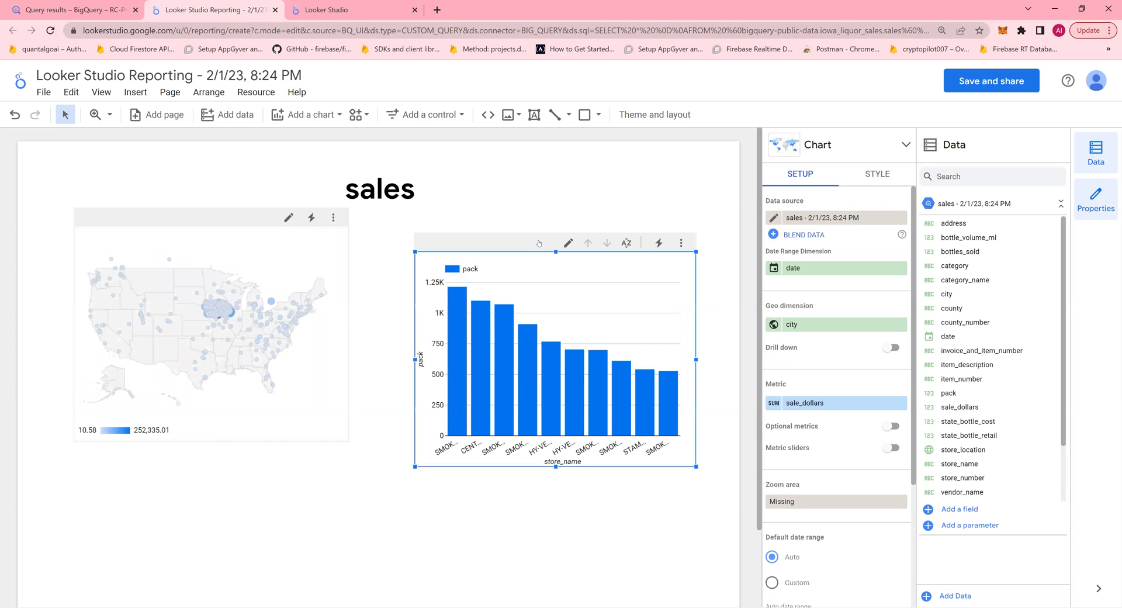
{"action": "key", "text": "ctrl+z"}
{"action": "left_click", "coordinate": [510, 455]}
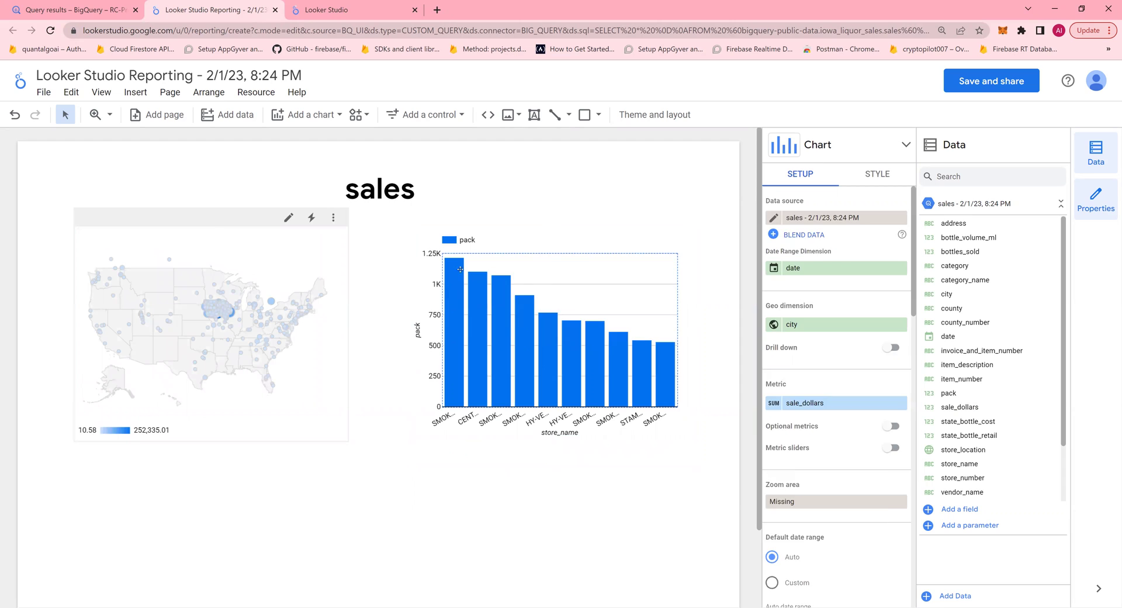
{"action": "mouse_move", "coordinate": [513, 376]}
{"action": "mouse_move", "coordinate": [622, 349]}
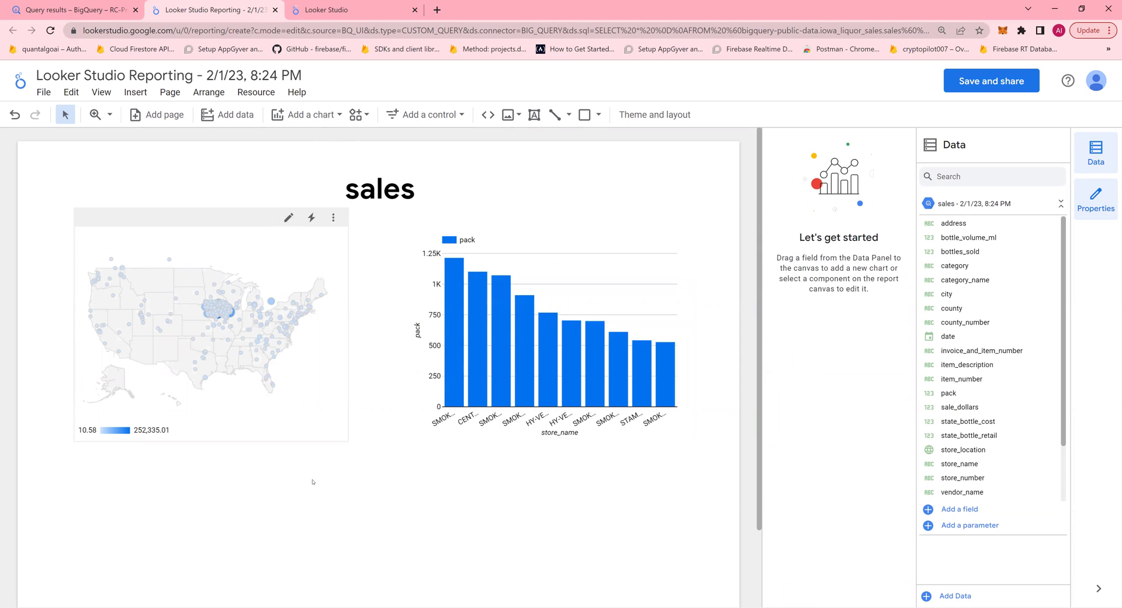
Step: Draw an area chart below the map with date, city breakdown and SUM sale_dollars
{"action": "left_click", "coordinate": [332, 117]}
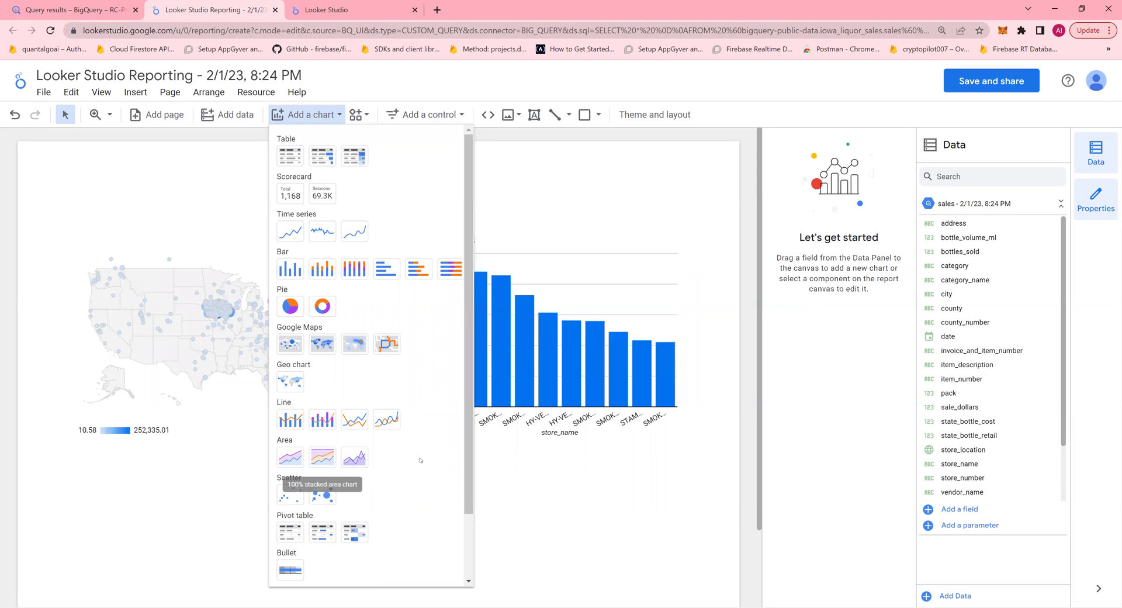
{"action": "left_click", "coordinate": [297, 461]}
{"action": "left_click_drag", "start_coordinate": [91, 455], "coordinate": [328, 605]}
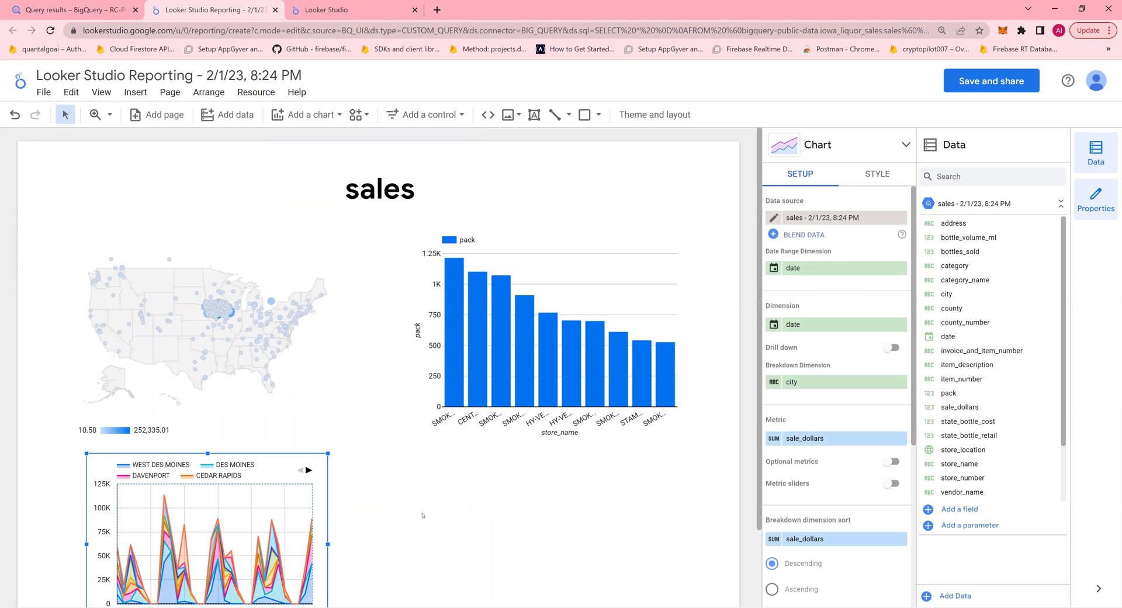
{"action": "scroll", "coordinate": [418, 498], "scroll_direction": "down", "scroll_amount": 3}
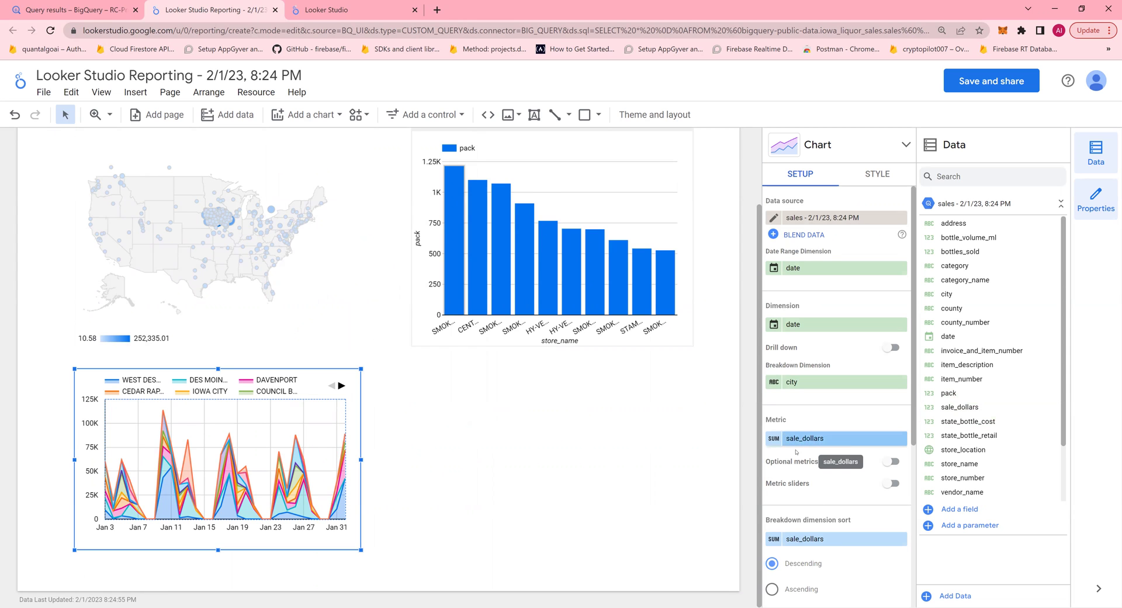
Step: Place a drop-down list filter control beside the sales title
{"action": "mouse_move", "coordinate": [189, 395]}
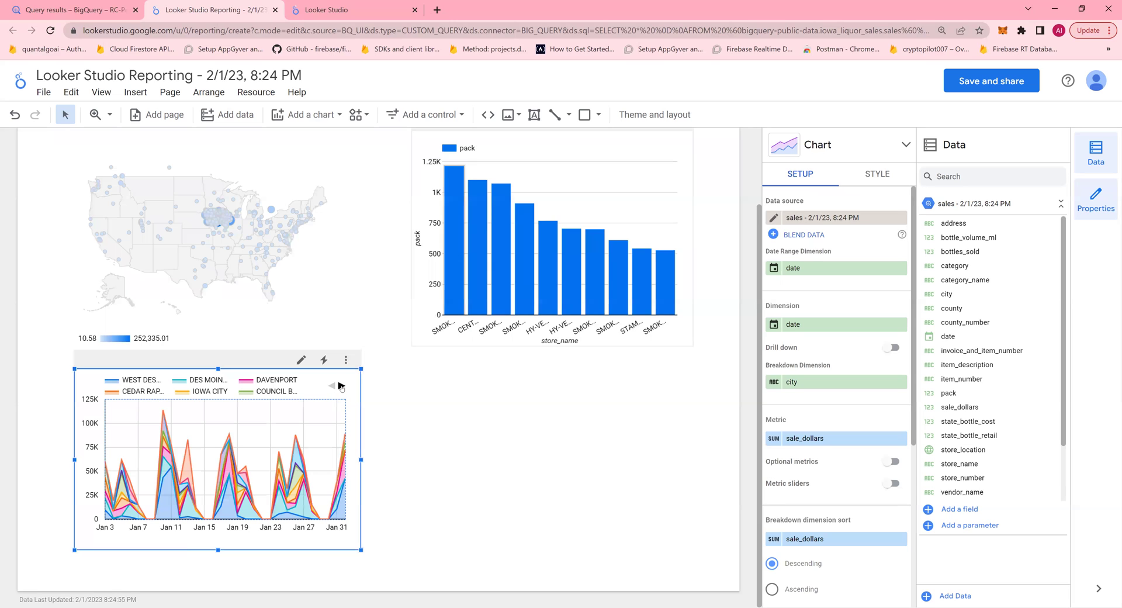
{"action": "scroll", "coordinate": [484, 450], "scroll_direction": "up", "scroll_amount": 2}
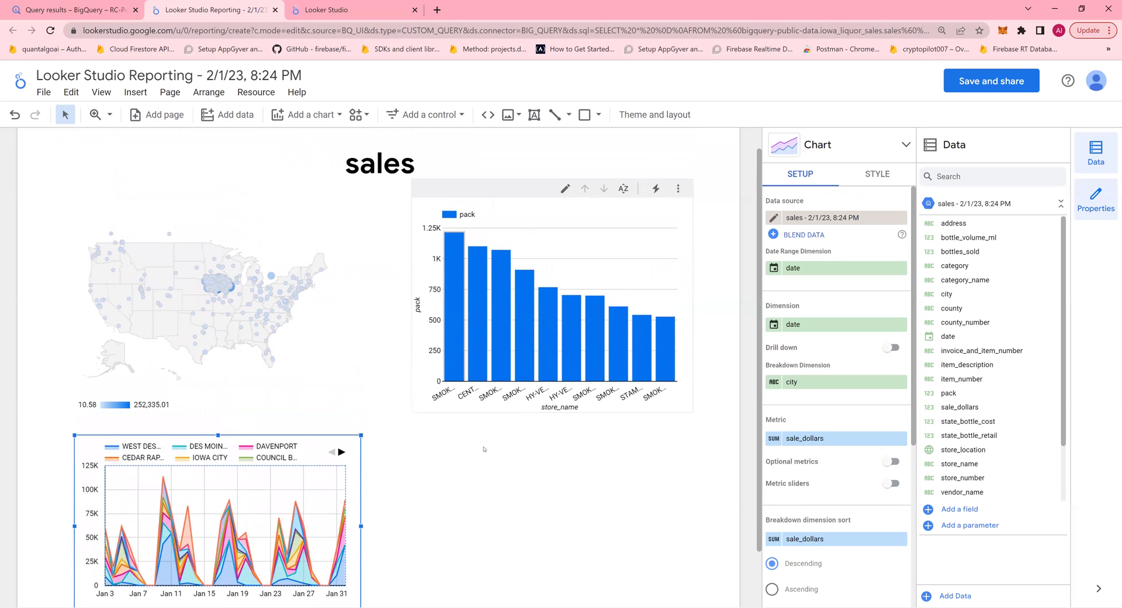
{"action": "scroll", "coordinate": [484, 450], "scroll_direction": "up", "scroll_amount": 1}
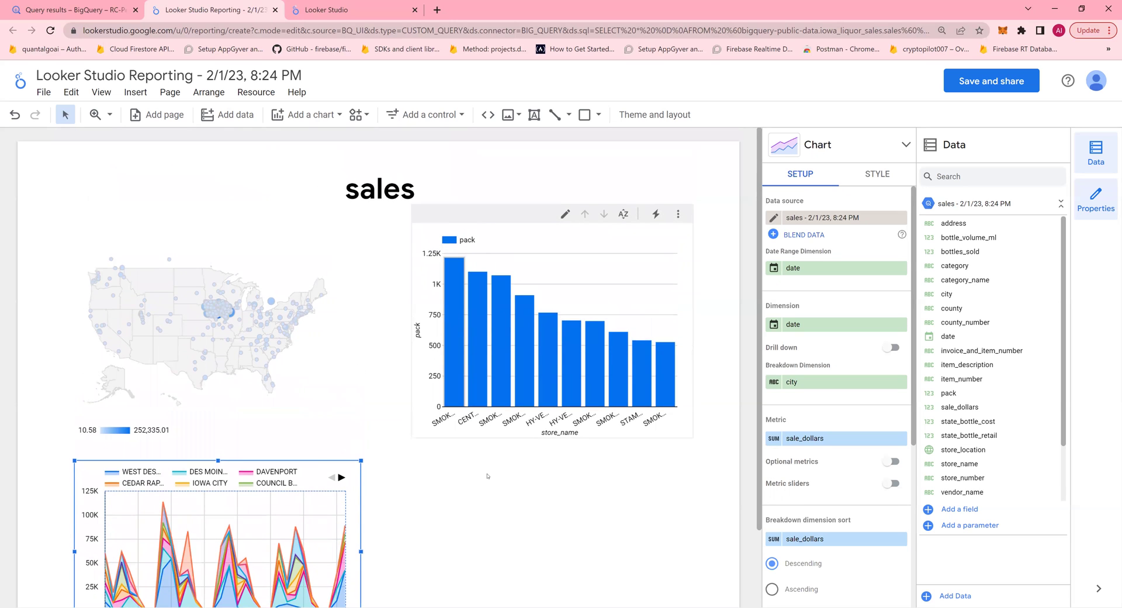
{"action": "left_click", "coordinate": [423, 117]}
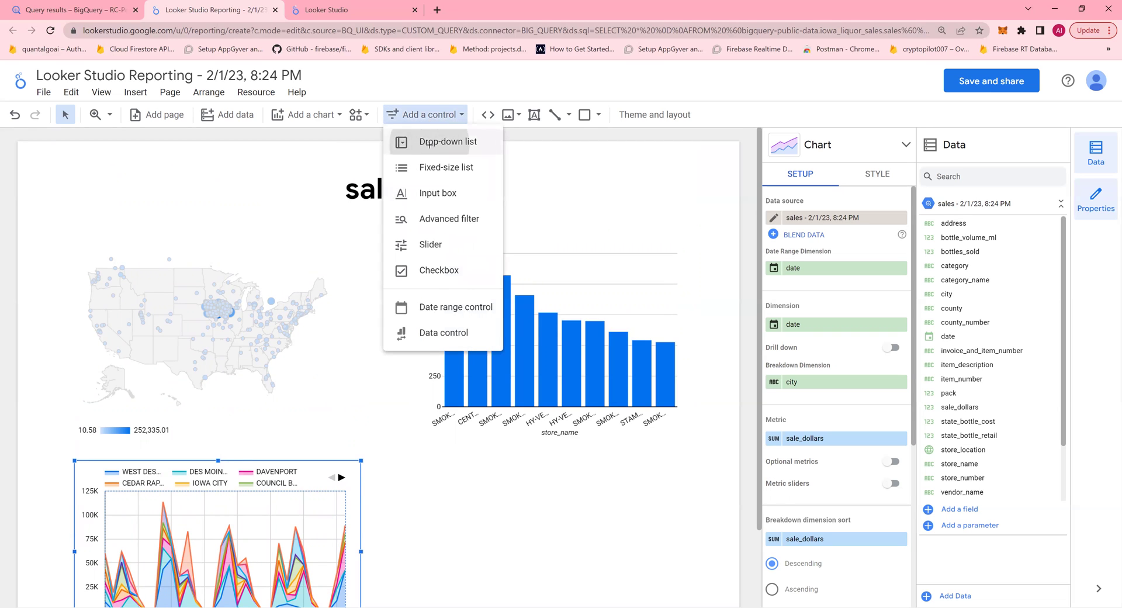
{"action": "left_click", "coordinate": [430, 144]}
{"action": "key", "text": "Escape"}
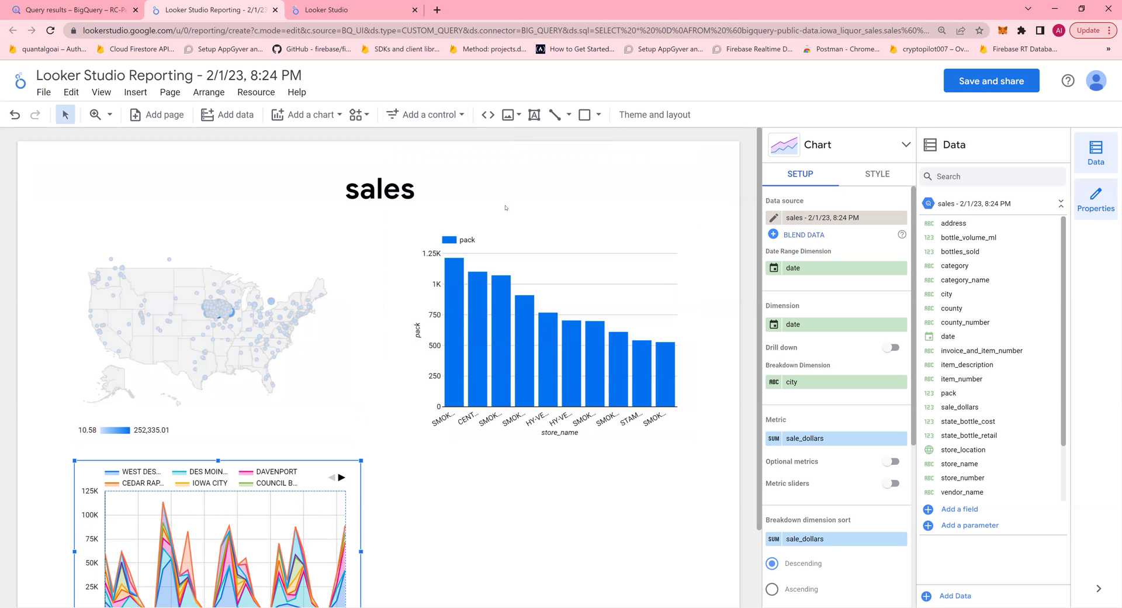
{"action": "left_click", "coordinate": [506, 207]}
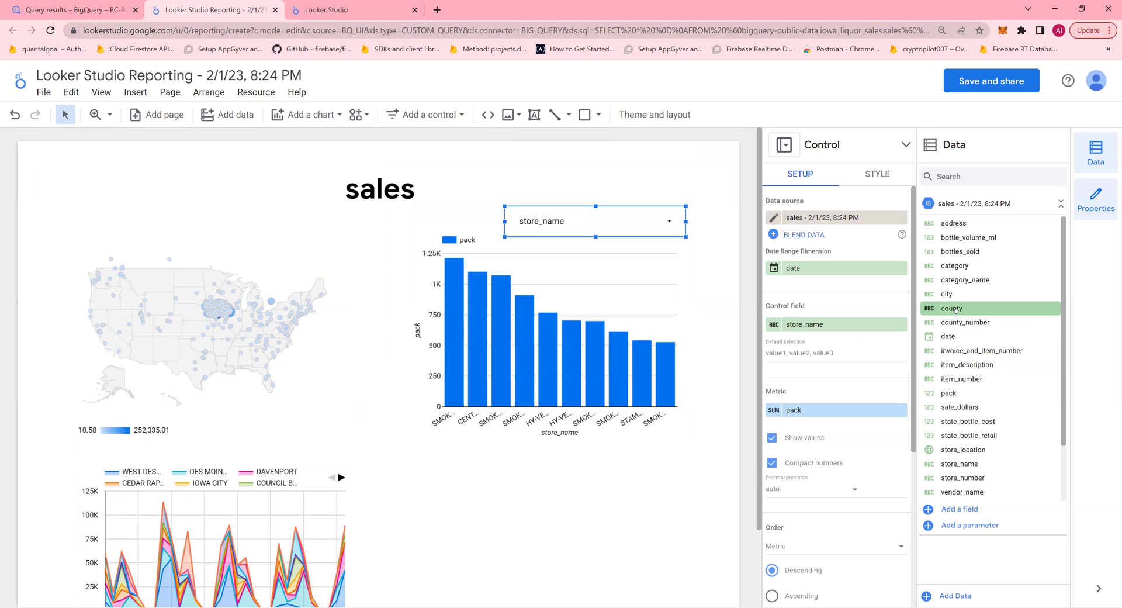
Step: Set the filter's control field to county and limit it to POLK only
{"action": "left_click_drag", "start_coordinate": [854, 326], "coordinate": [847, 328]}
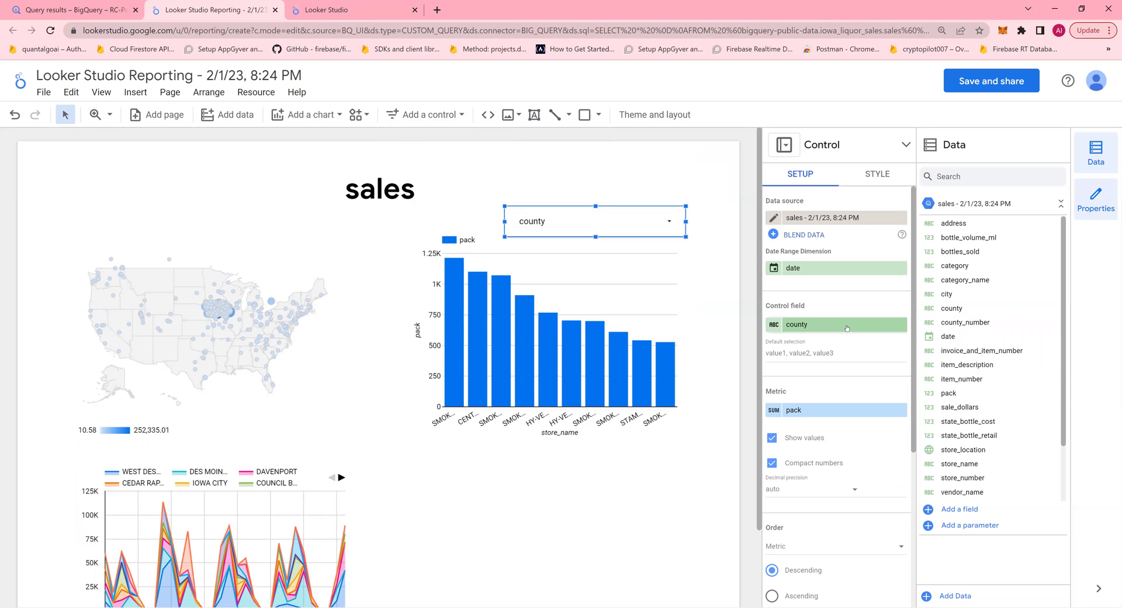
{"action": "left_click", "coordinate": [666, 228]}
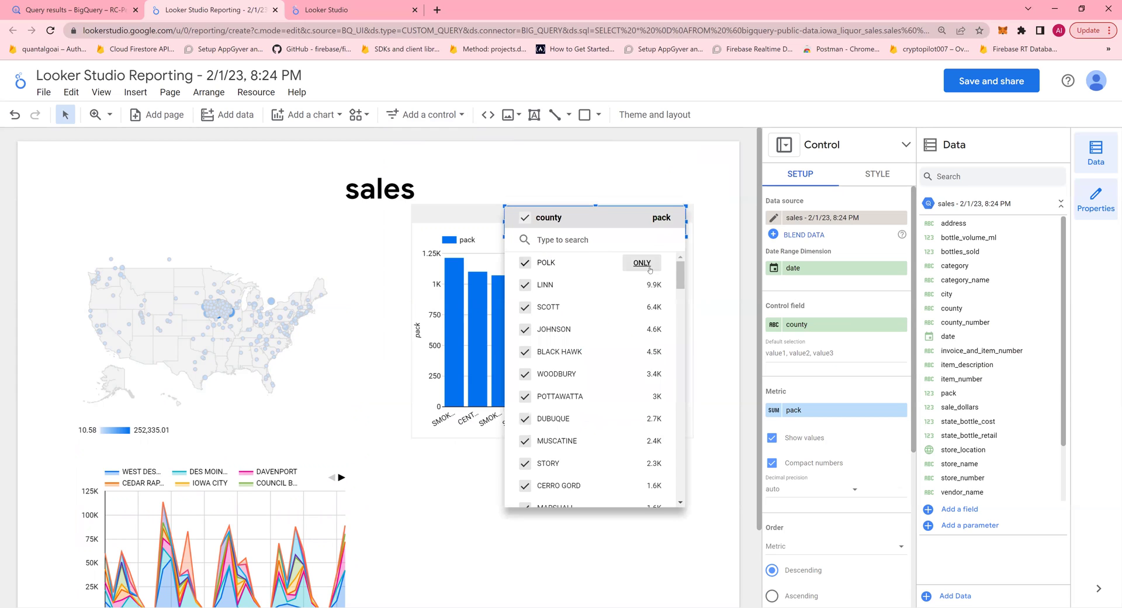
{"action": "left_click", "coordinate": [643, 264]}
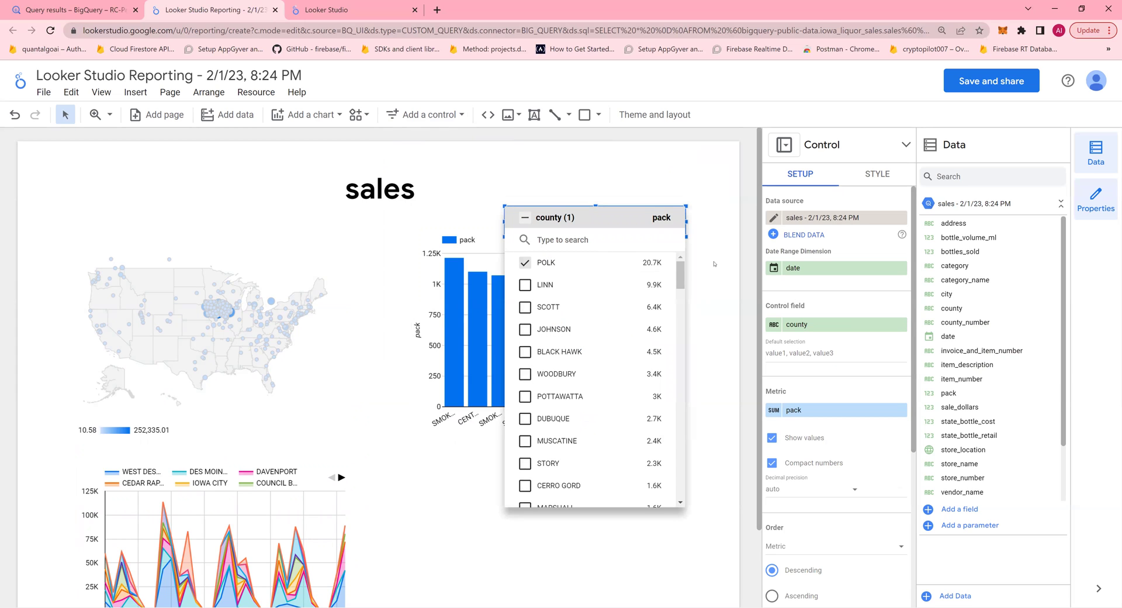
{"action": "left_click", "coordinate": [715, 264]}
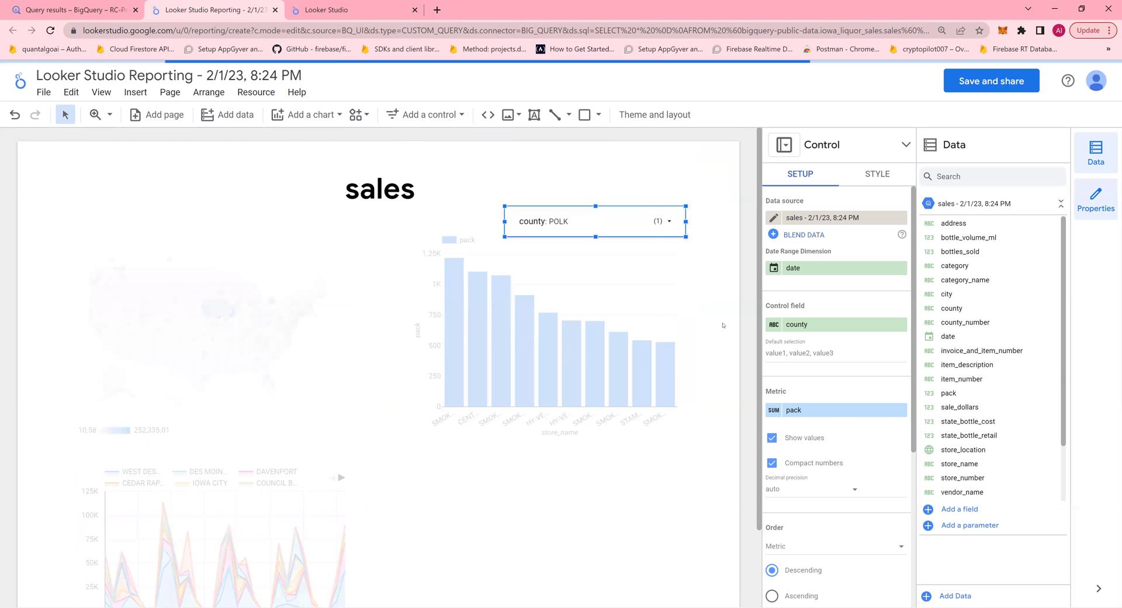
{"action": "scroll", "coordinate": [705, 337], "scroll_direction": "down", "scroll_amount": 1}
Step: Replace city with county as the area chart's breakdown dimension
{"action": "scroll", "coordinate": [297, 450], "scroll_direction": "down", "scroll_amount": 1}
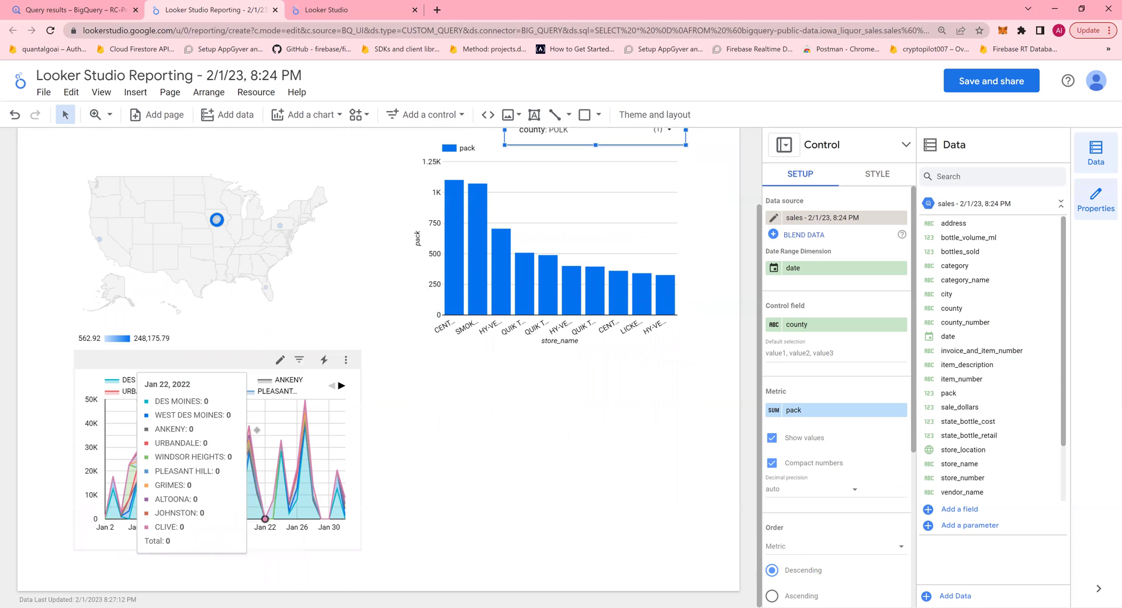
{"action": "left_click", "coordinate": [246, 377]}
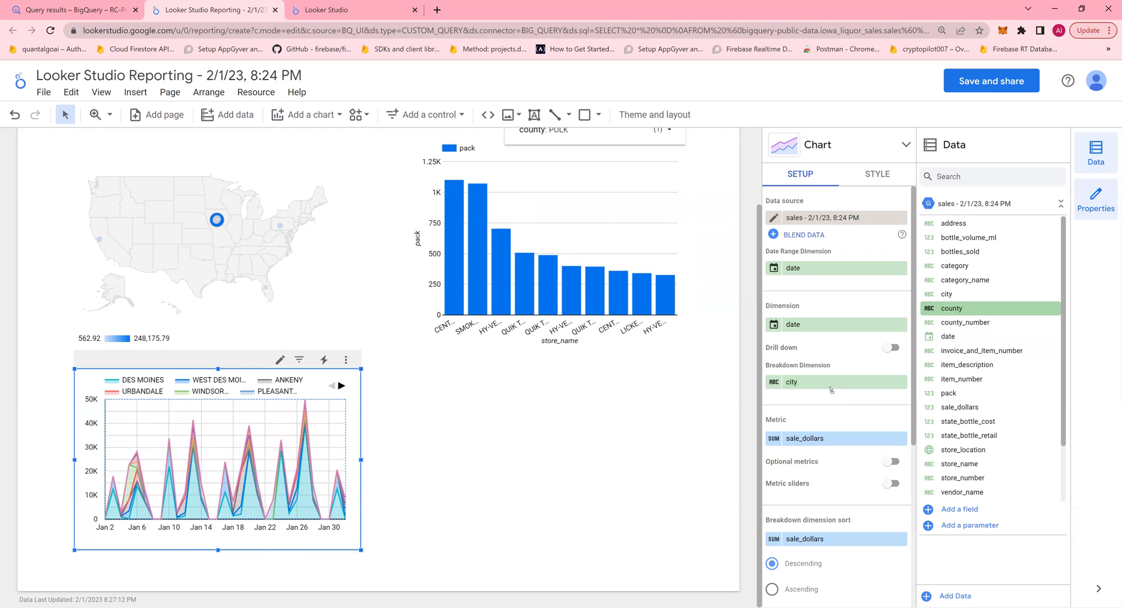
{"action": "left_click_drag", "start_coordinate": [831, 389], "coordinate": [831, 385]}
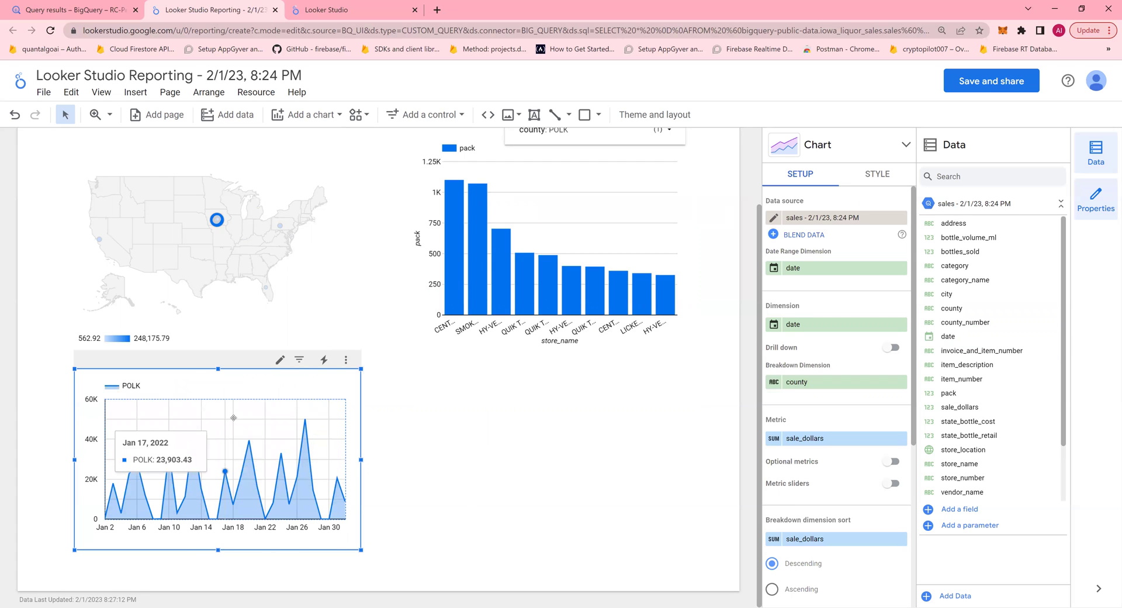
{"action": "left_click", "coordinate": [429, 421]}
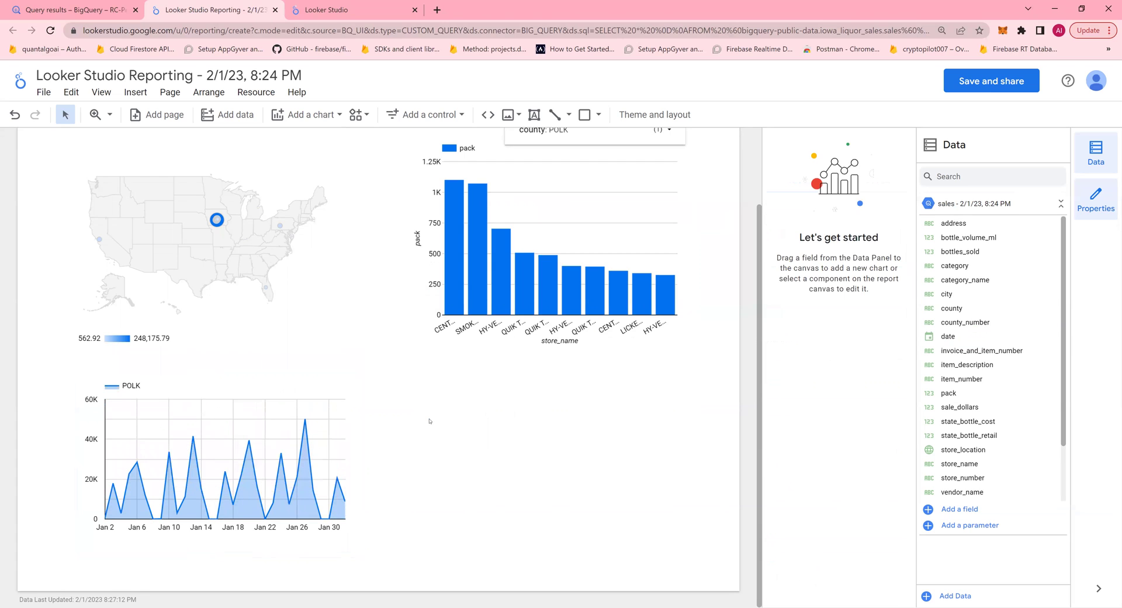
{"action": "left_click", "coordinate": [312, 386]}
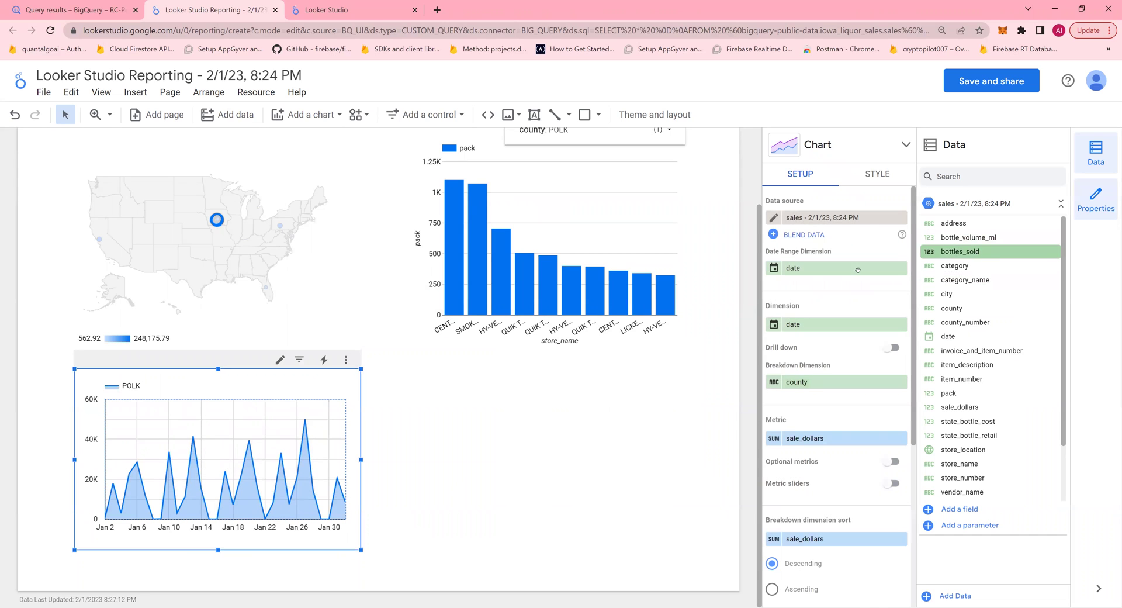
Step: Duplicate the area chart, move the copy to the right, and switch its metric to bottles_sold
{"action": "left_click", "coordinate": [346, 360]}
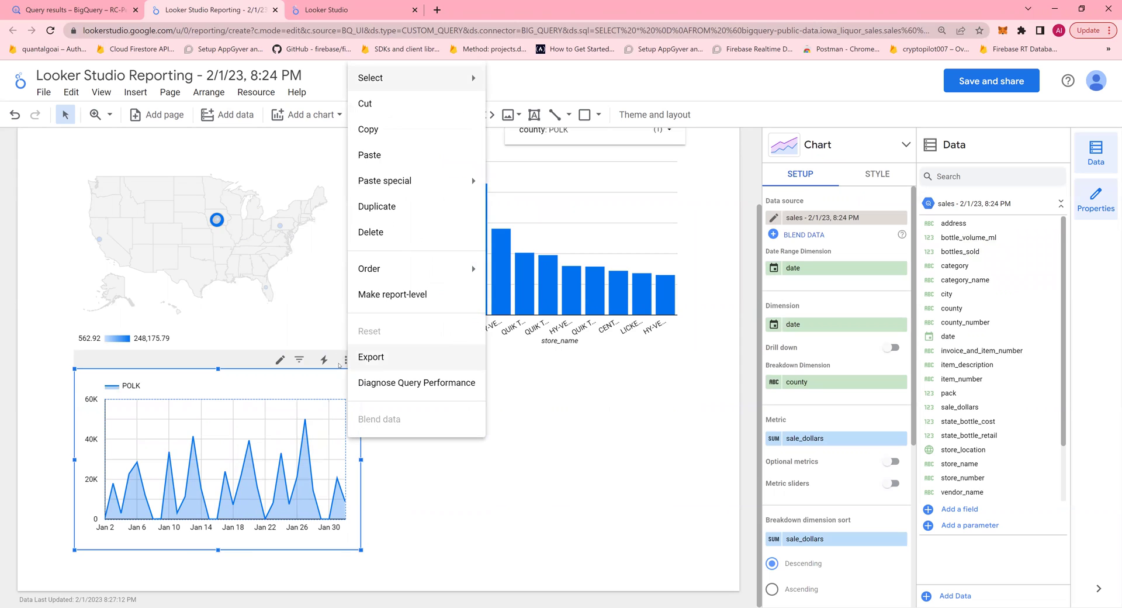
{"action": "left_click", "coordinate": [392, 208]}
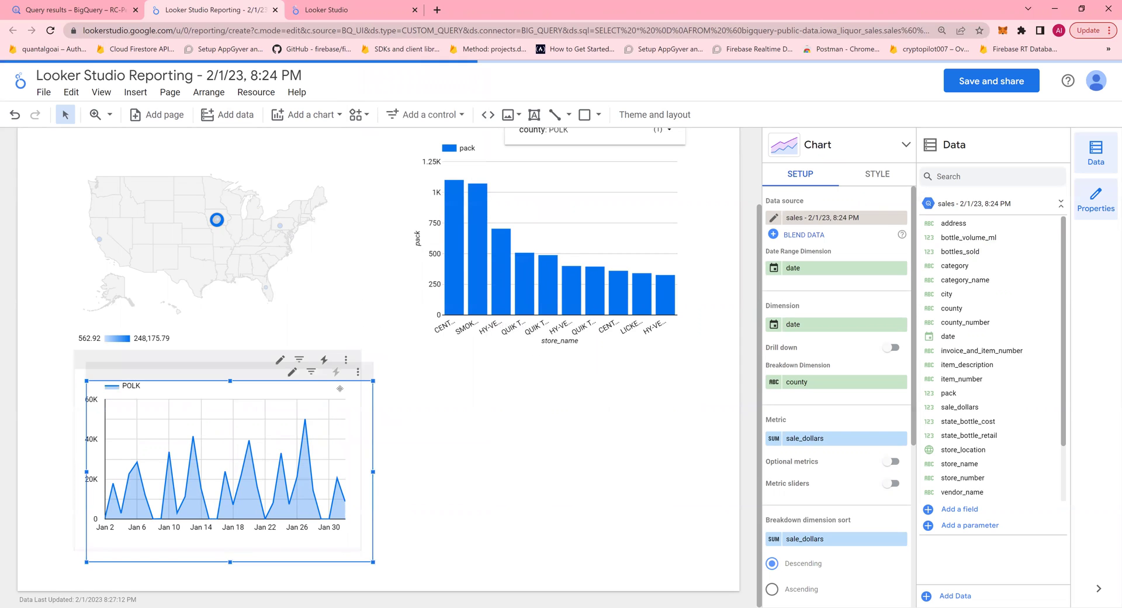
{"action": "left_click_drag", "start_coordinate": [471, 398], "coordinate": [637, 382]}
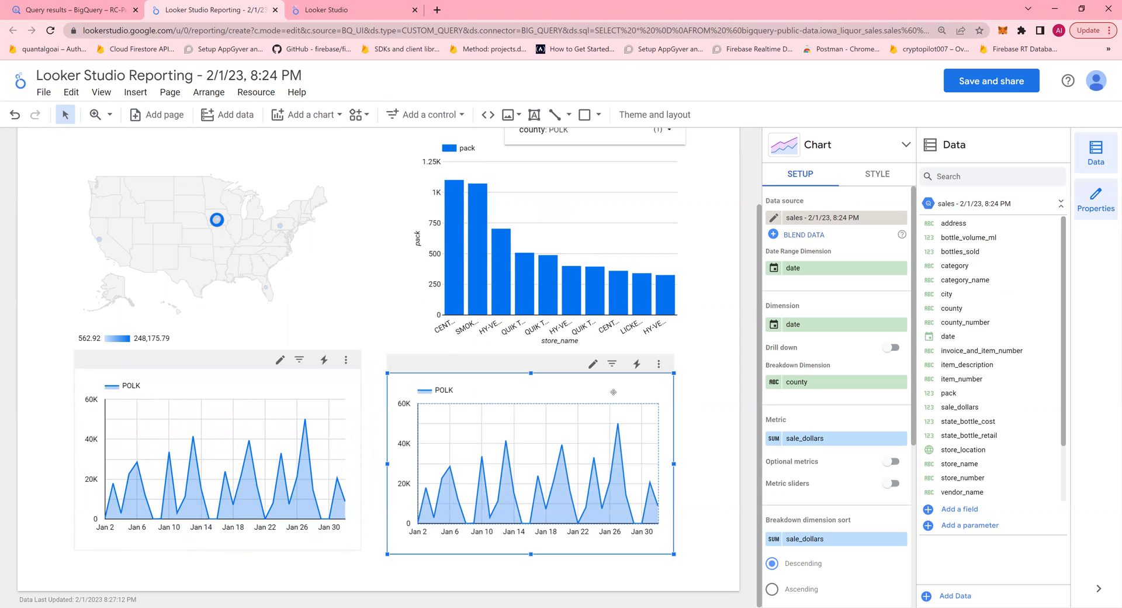
{"action": "left_click_drag", "start_coordinate": [617, 389], "coordinate": [628, 384]}
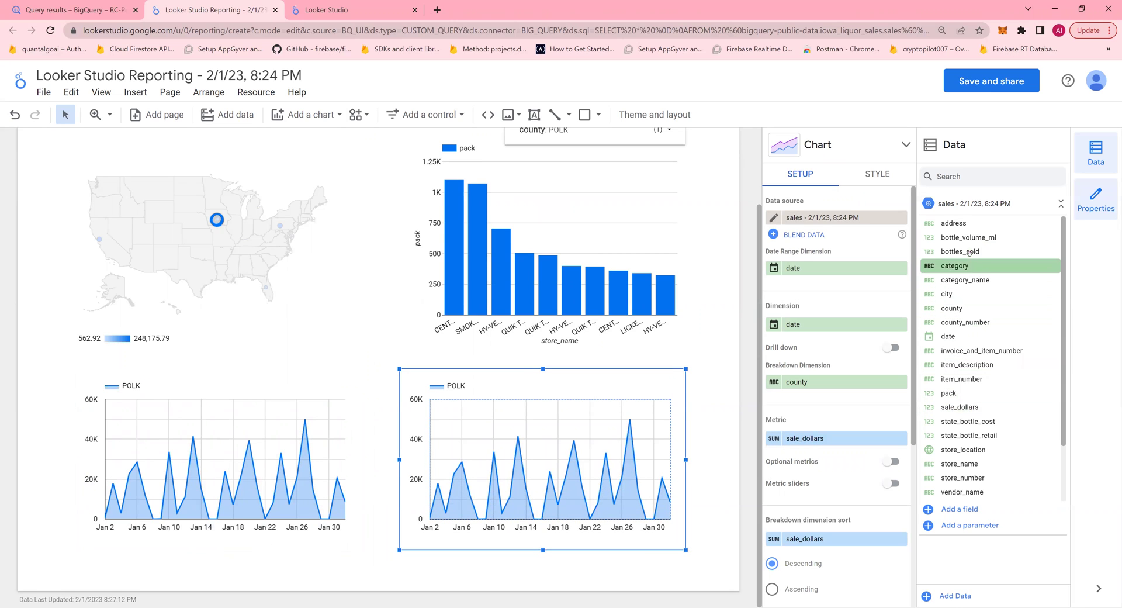
{"action": "left_click_drag", "start_coordinate": [840, 444], "coordinate": [839, 443]}
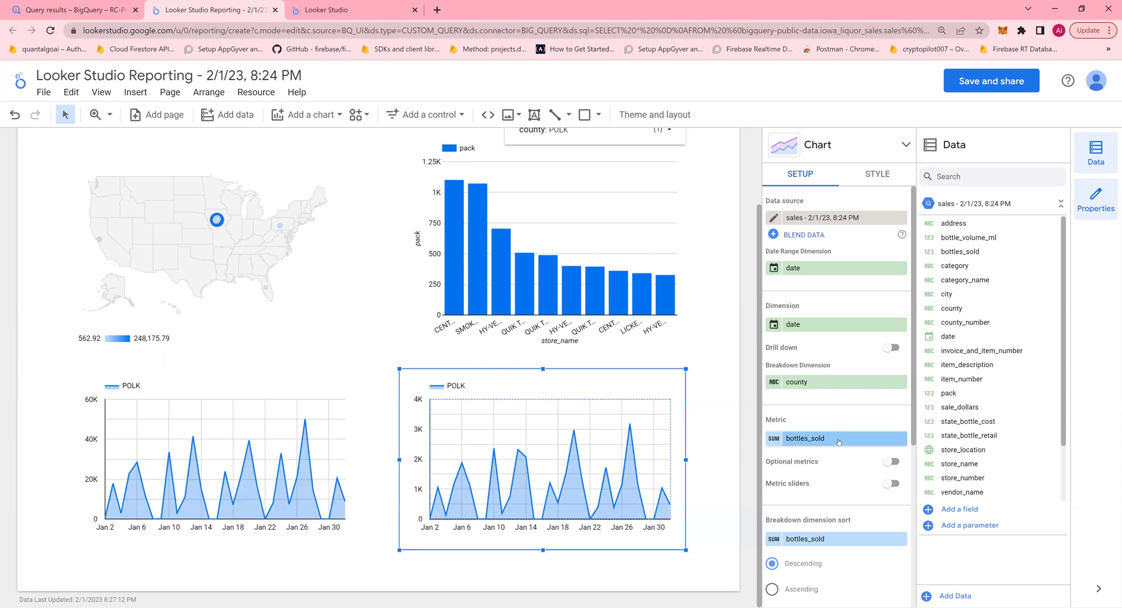
Step: Open the county drop-down filter's list of counties
{"action": "left_click", "coordinate": [385, 310]}
{"action": "scroll", "coordinate": [385, 310], "scroll_direction": "up", "scroll_amount": 1}
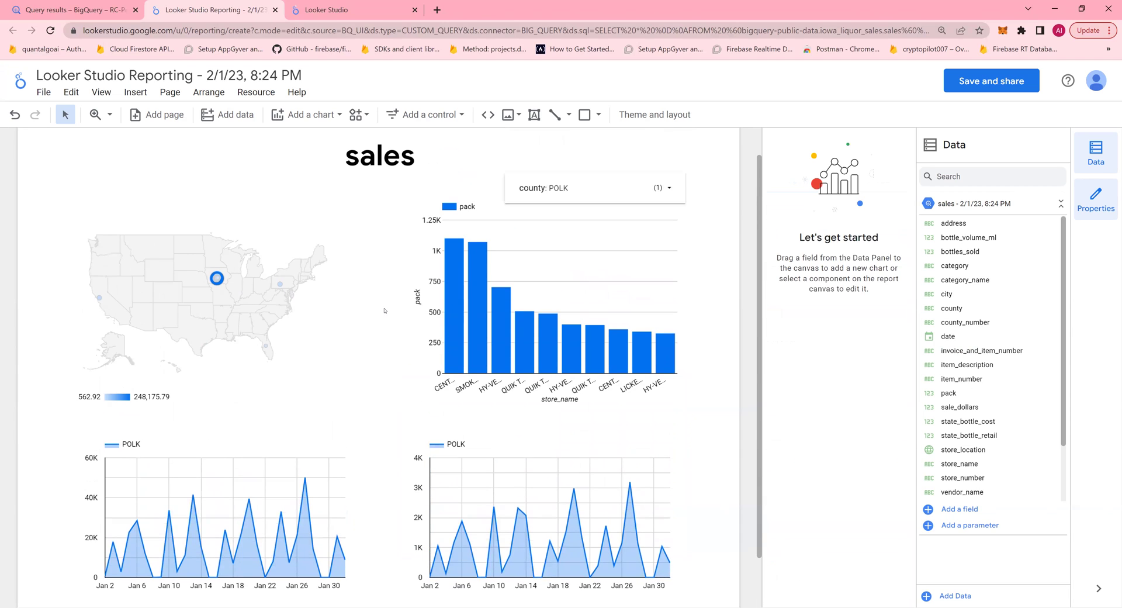
{"action": "scroll", "coordinate": [384, 310], "scroll_direction": "down", "scroll_amount": 1}
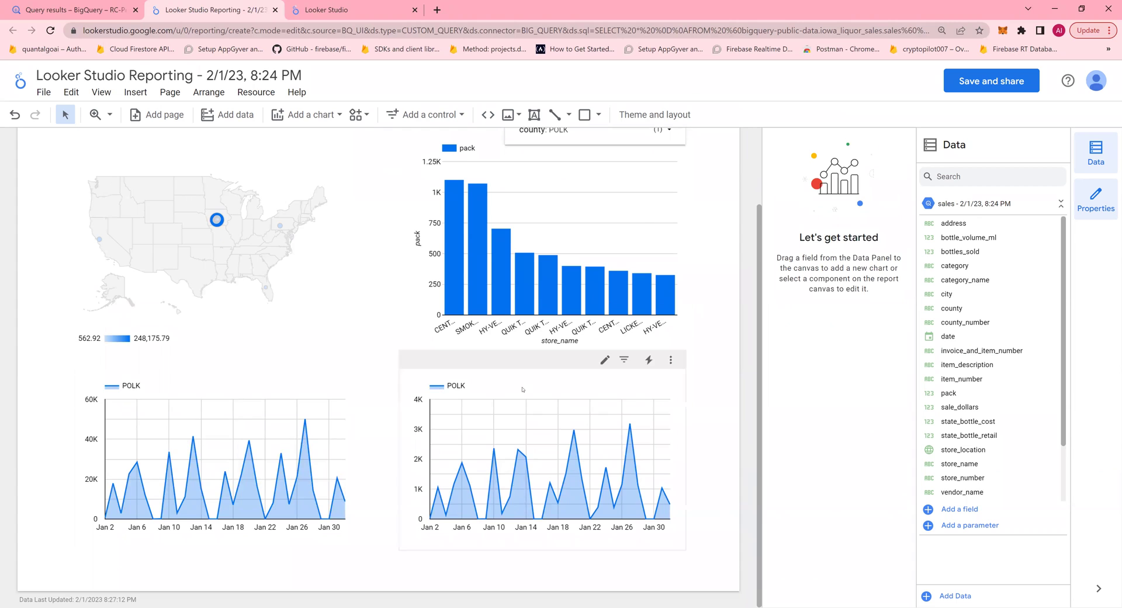
{"action": "scroll", "coordinate": [568, 260], "scroll_direction": "up", "scroll_amount": 2}
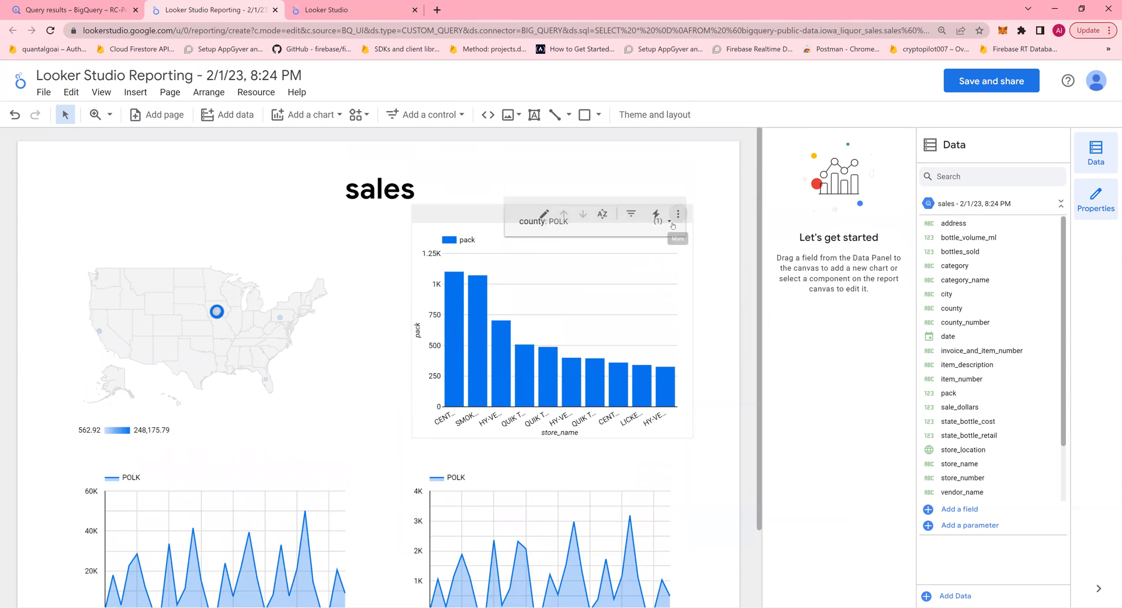
{"action": "left_click", "coordinate": [673, 224]}
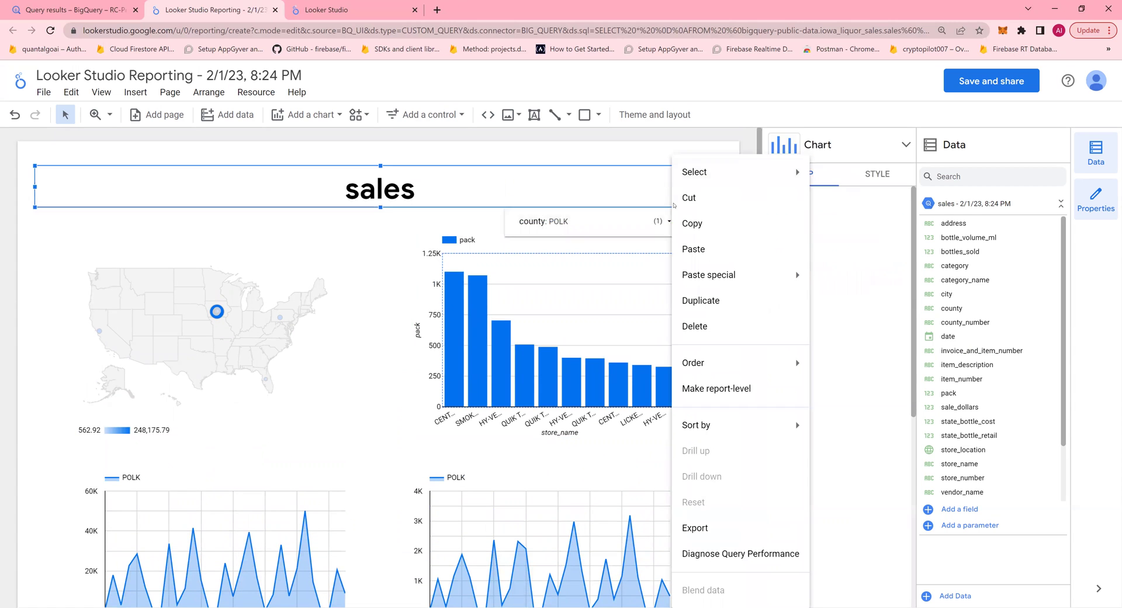
{"action": "left_click", "coordinate": [649, 219]}
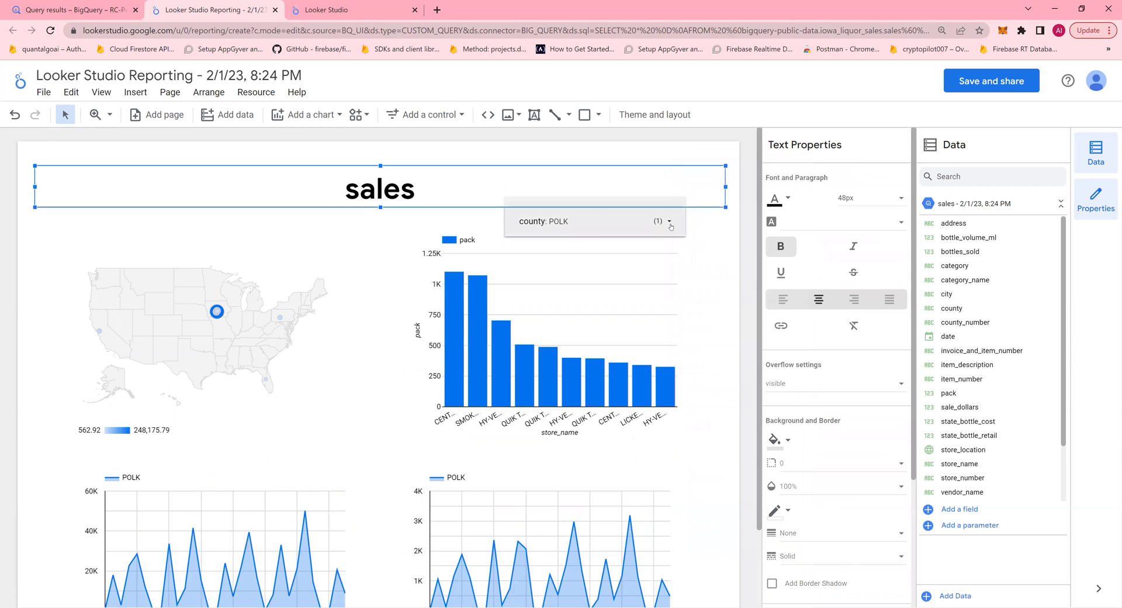
{"action": "left_click", "coordinate": [670, 222]}
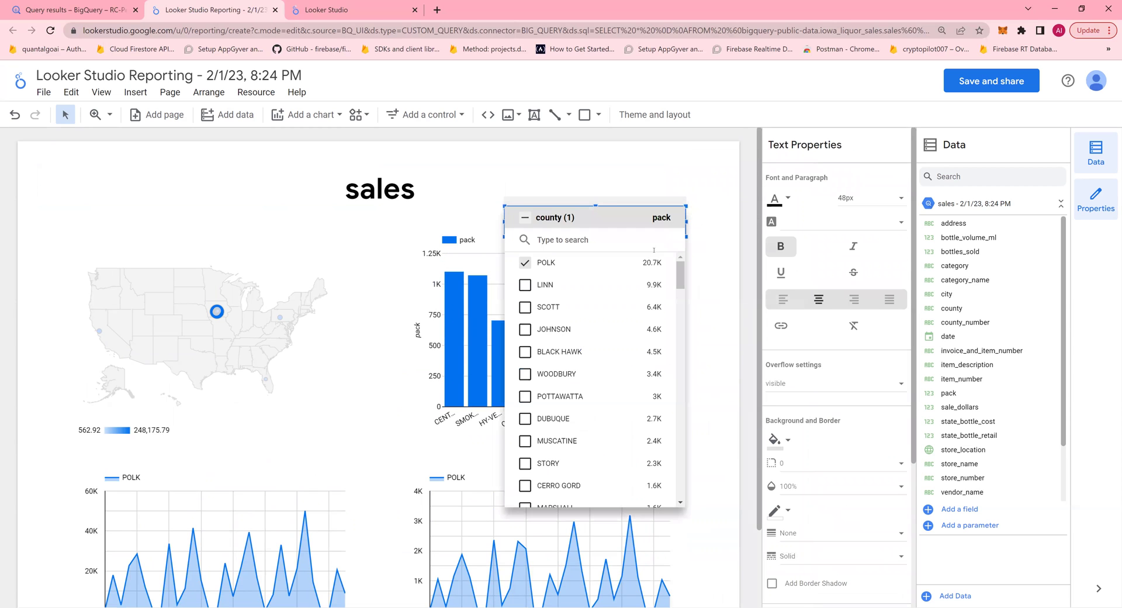
Step: Select POLK, LINN, SCOTT and JOHNSON in the county filter and apply it
{"action": "left_click", "coordinate": [642, 285]}
{"action": "left_click", "coordinate": [642, 306]}
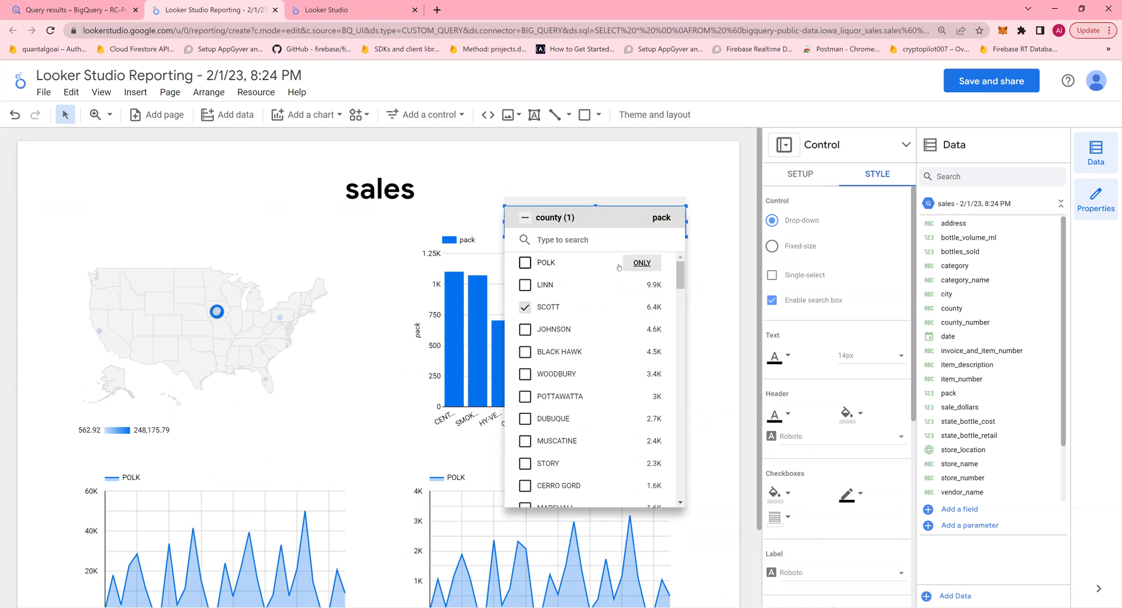
{"action": "left_click", "coordinate": [526, 262]}
{"action": "left_click", "coordinate": [525, 285]}
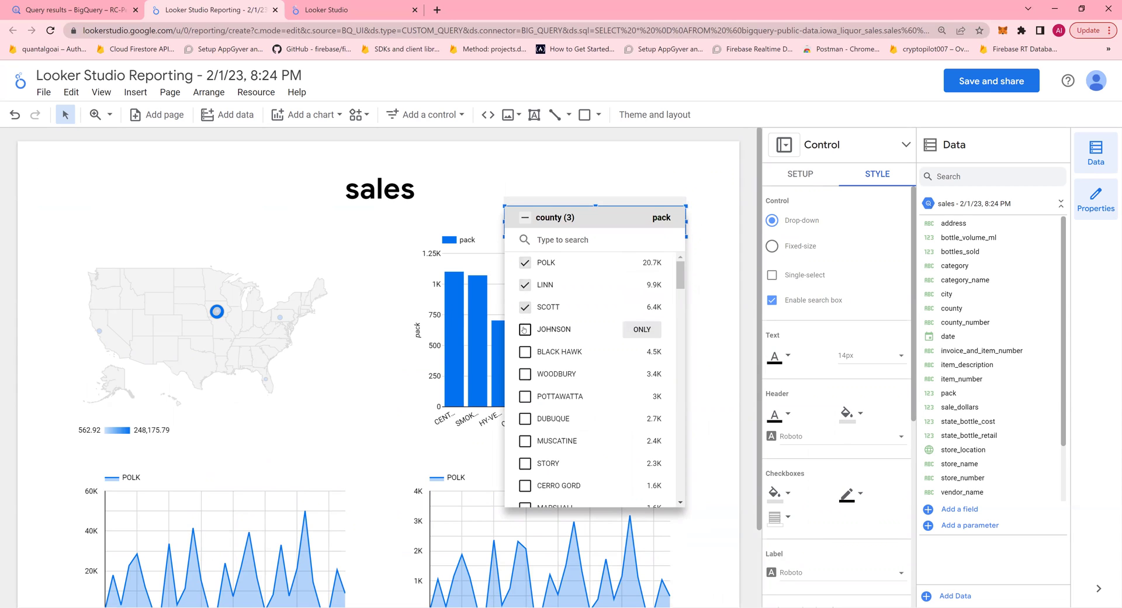
{"action": "left_click", "coordinate": [525, 329]}
{"action": "left_click", "coordinate": [345, 236]}
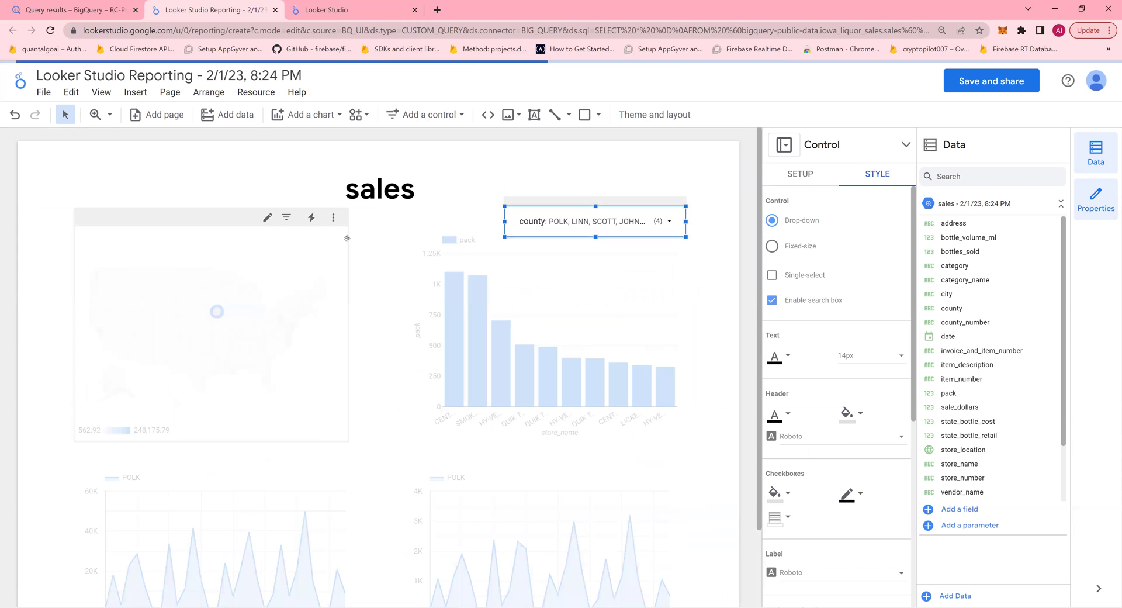
{"action": "scroll", "coordinate": [384, 253], "scroll_direction": "down", "scroll_amount": 2}
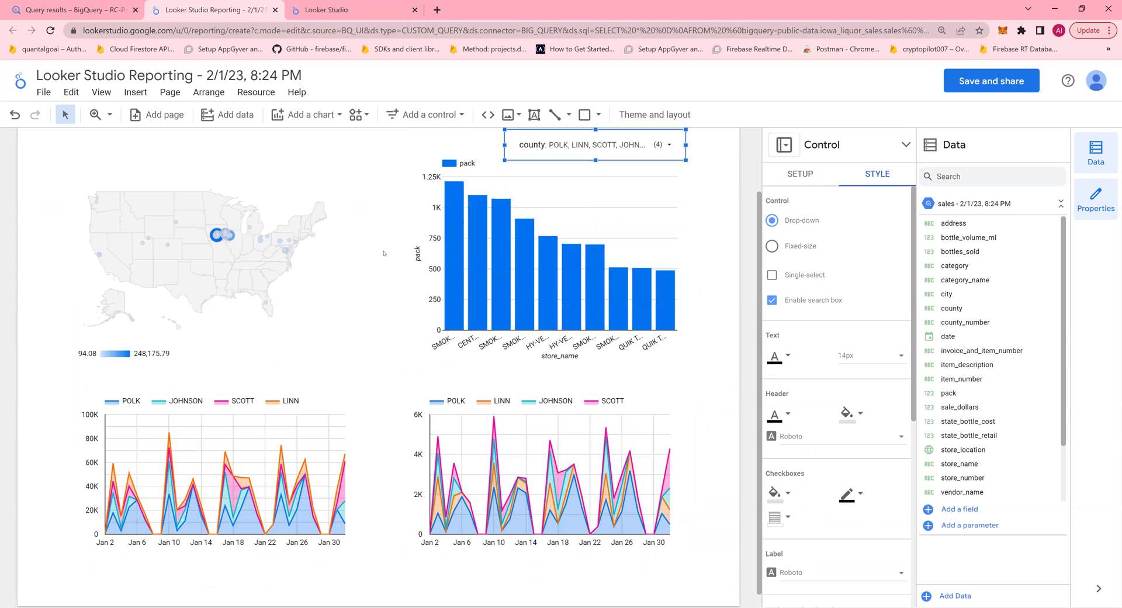
{"action": "scroll", "coordinate": [377, 201], "scroll_direction": "up", "scroll_amount": 2}
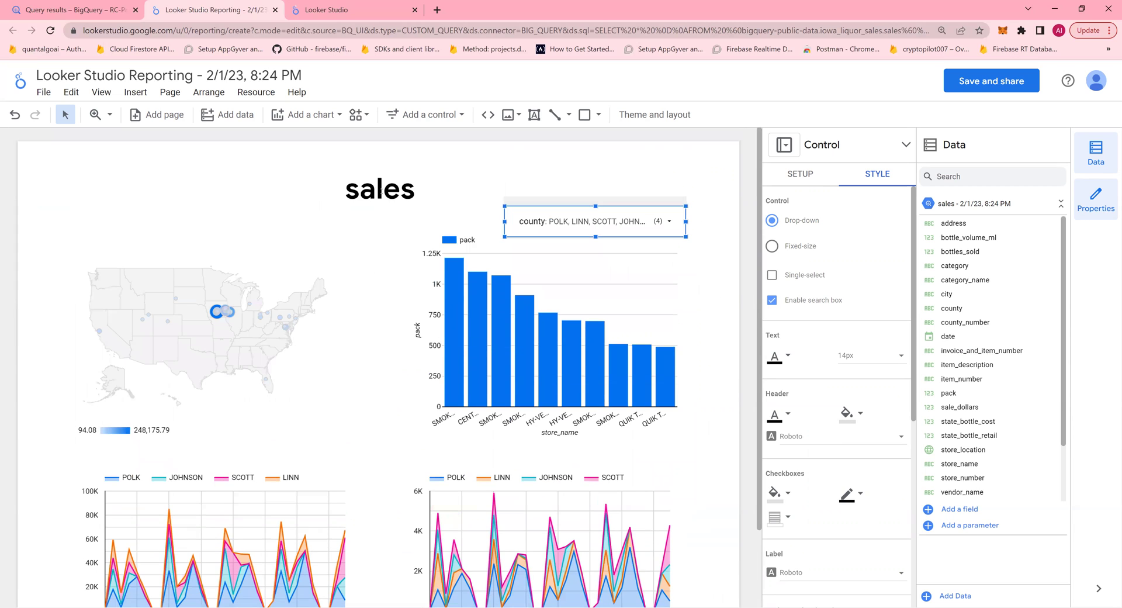
Step: Retype the report heading 'sales' as 'Sales Dashboard', fixing a typo along the way
{"action": "double_click", "coordinate": [381, 191]}
{"action": "type", "text": "Sales "}
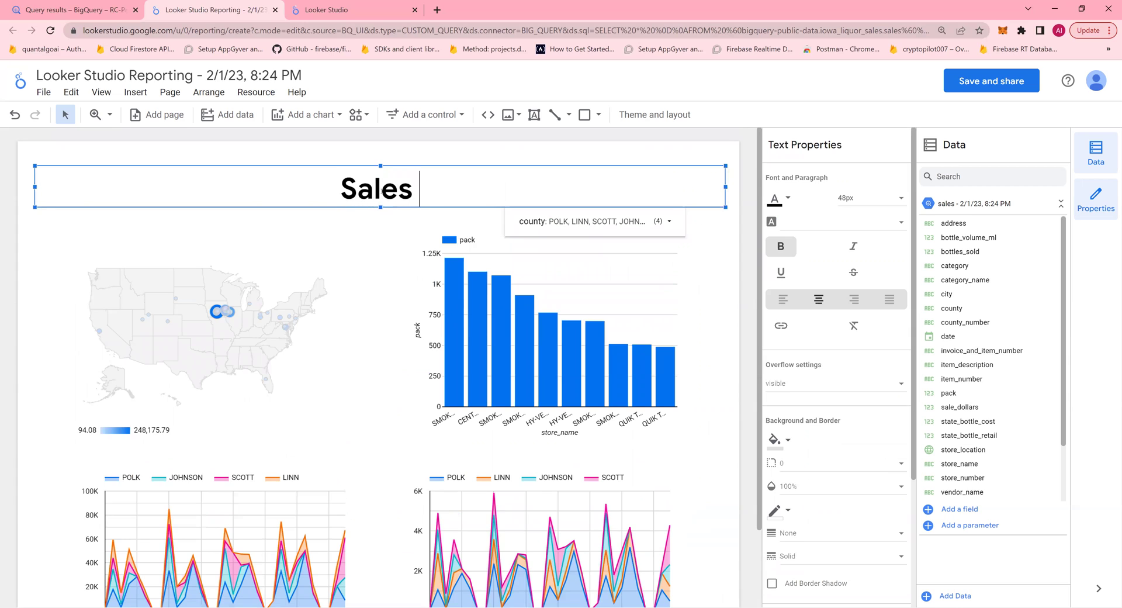
{"action": "type", "text": "Dash"}
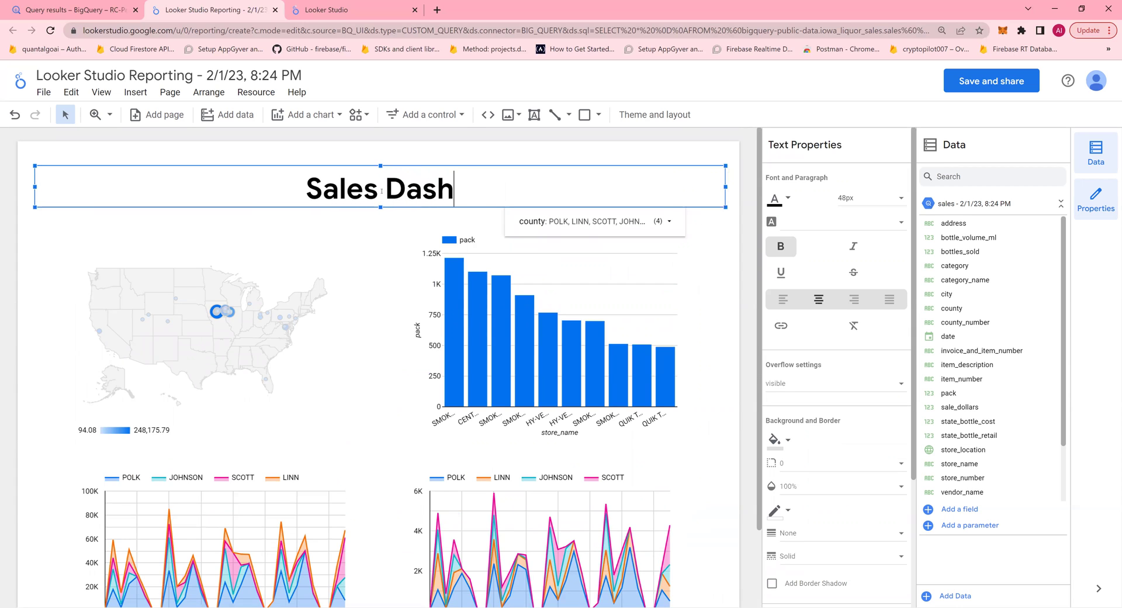
{"action": "type", "text": "board"}
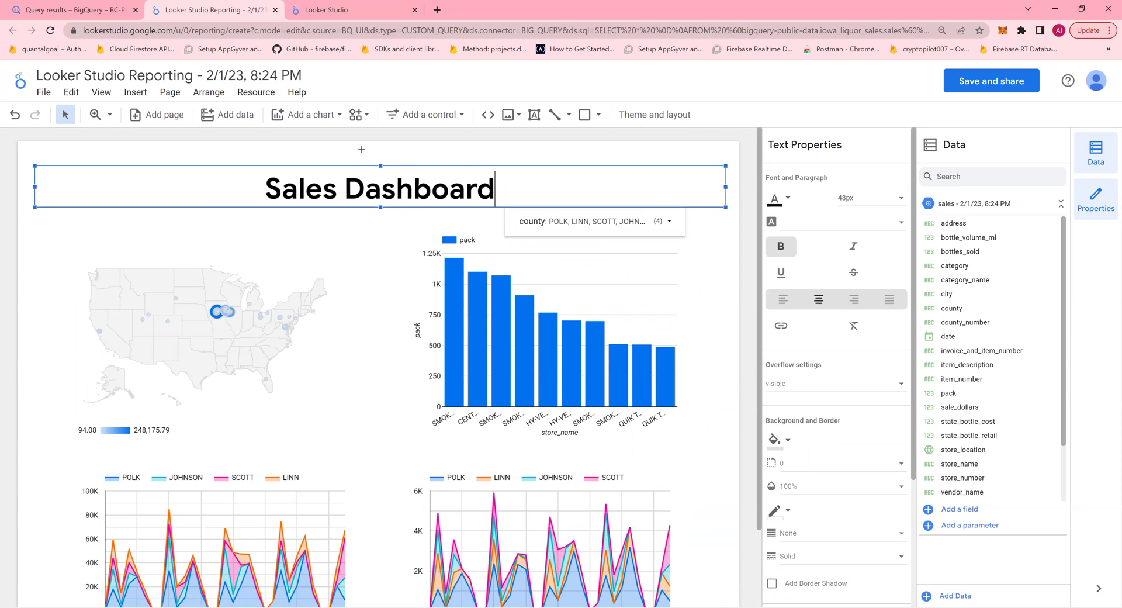
{"action": "left_click", "coordinate": [362, 152]}
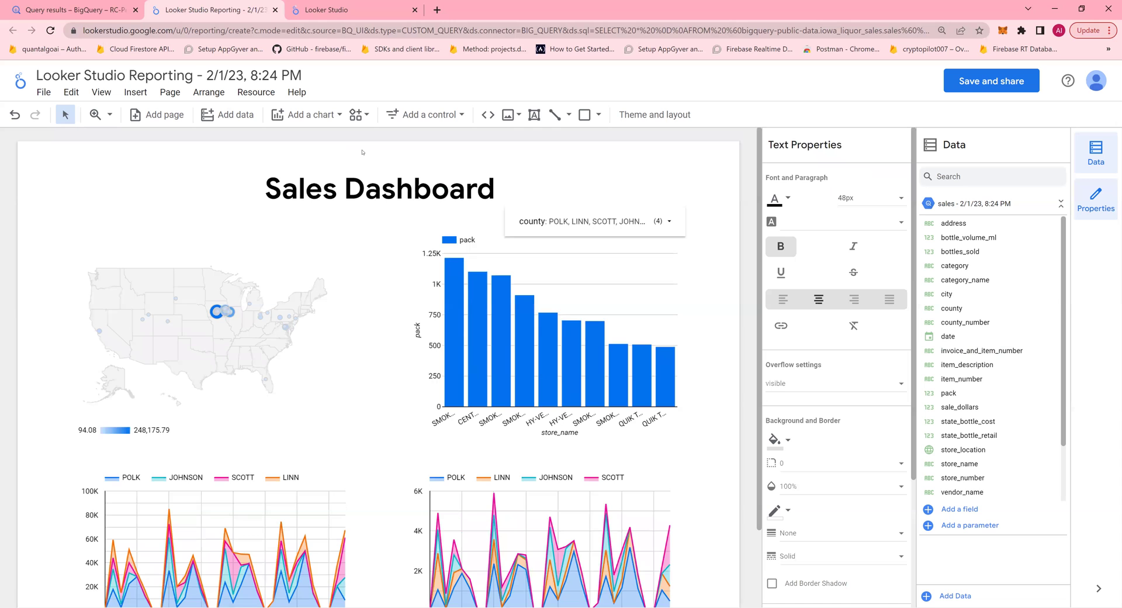
Step: Apply the Groovy theme to the report after briefly trying the Edge theme
{"action": "left_click", "coordinate": [673, 119]}
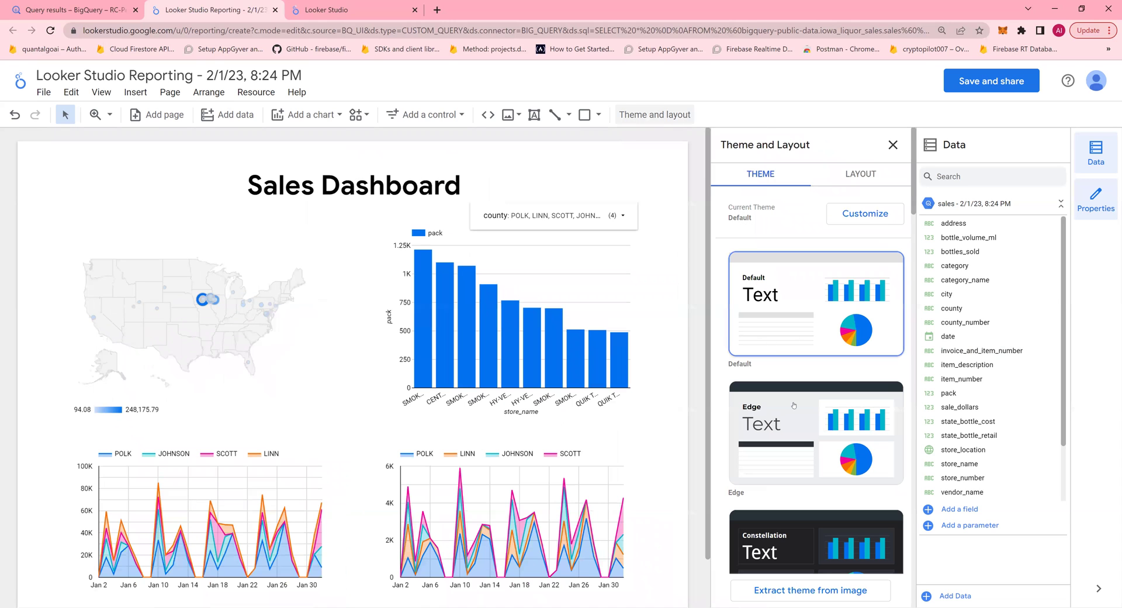
{"action": "left_click", "coordinate": [793, 405]}
{"action": "scroll", "coordinate": [798, 397], "scroll_direction": "down", "scroll_amount": 5}
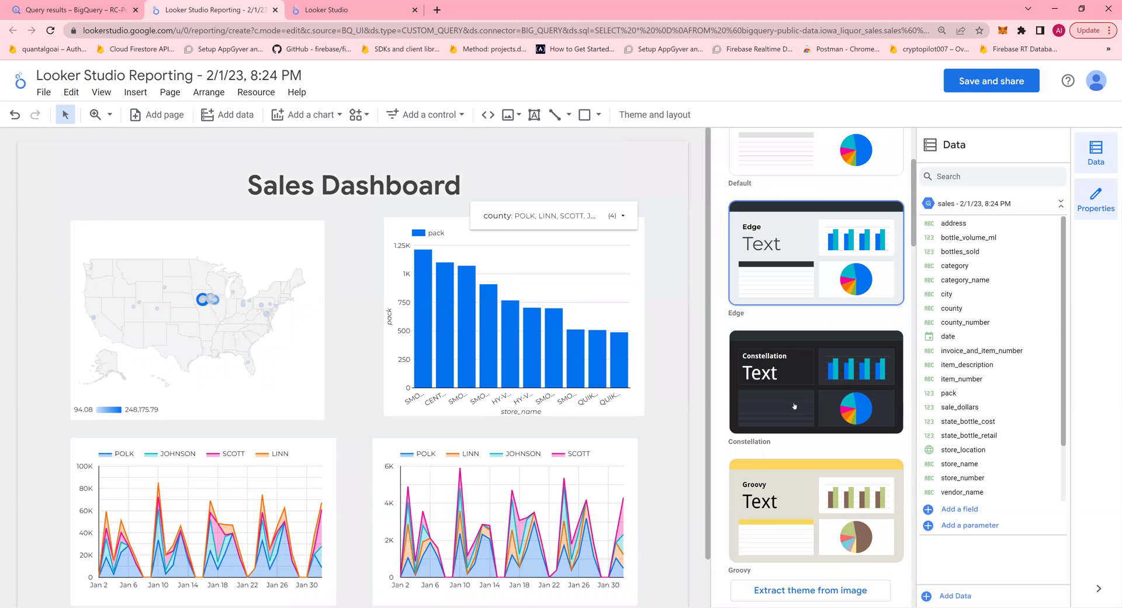
{"action": "left_click", "coordinate": [801, 393]}
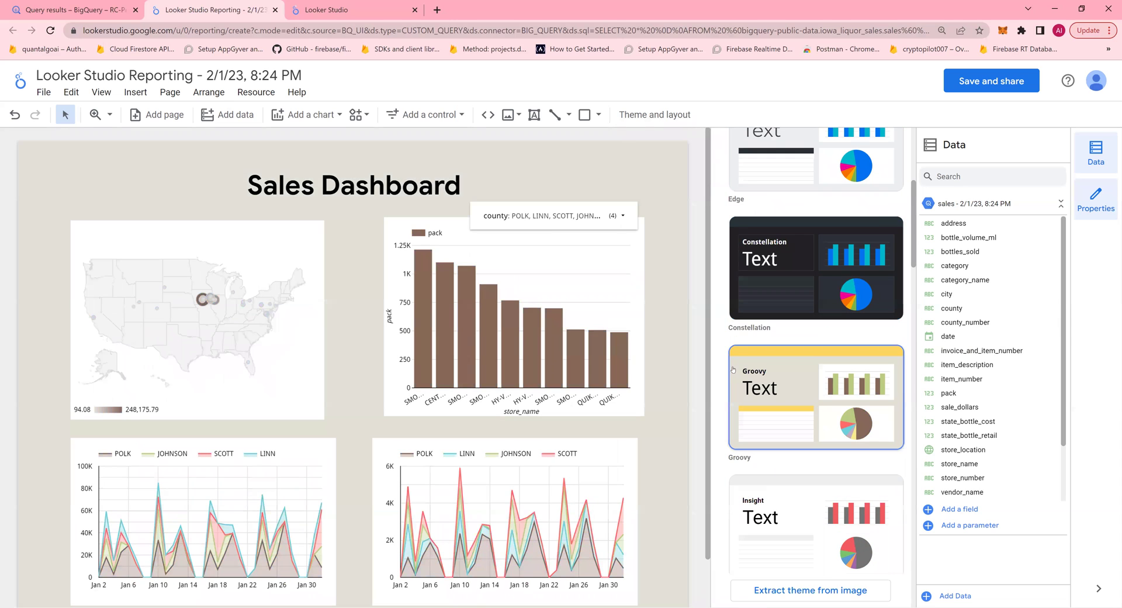
{"action": "left_click", "coordinate": [301, 248]}
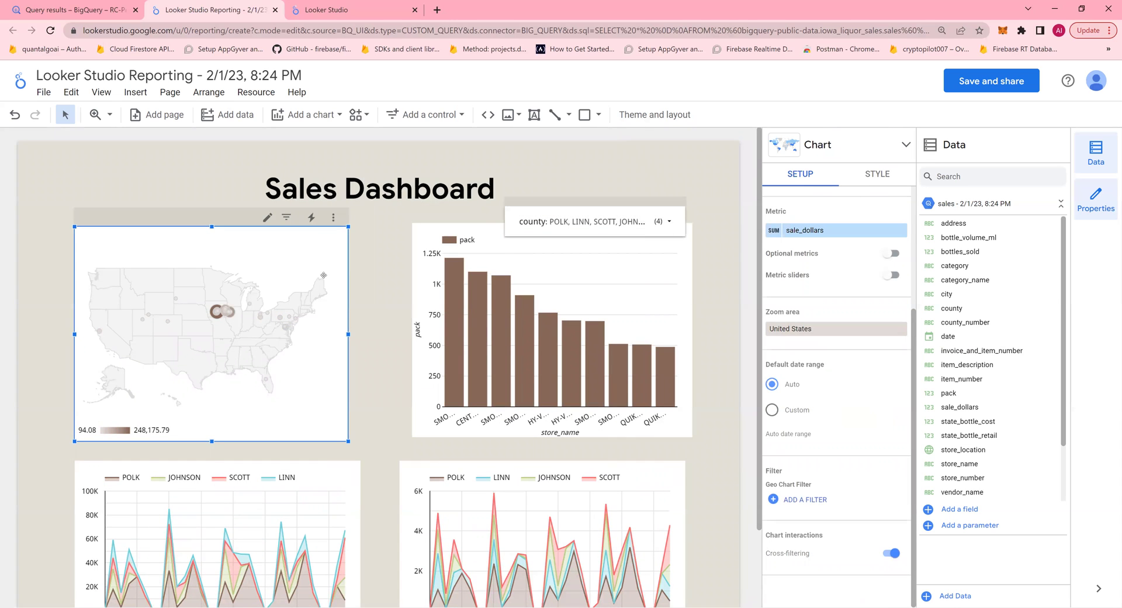
Step: Set the city bubble map's colour scale to the red swatch, then deselect it
{"action": "left_click", "coordinate": [866, 176]}
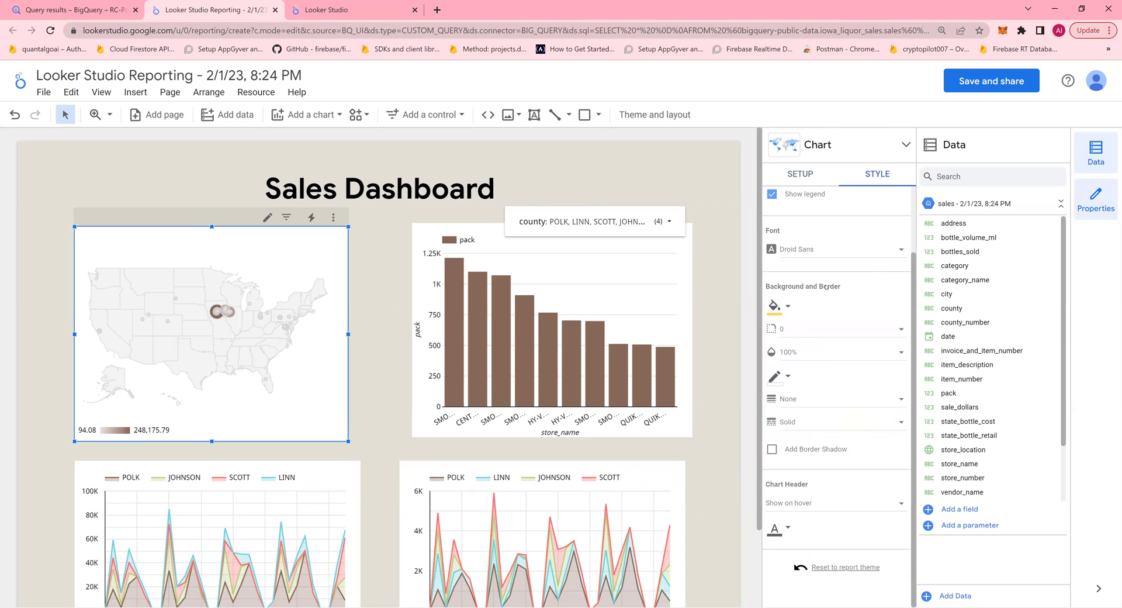
{"action": "scroll", "coordinate": [831, 313], "scroll_direction": "up", "scroll_amount": 2}
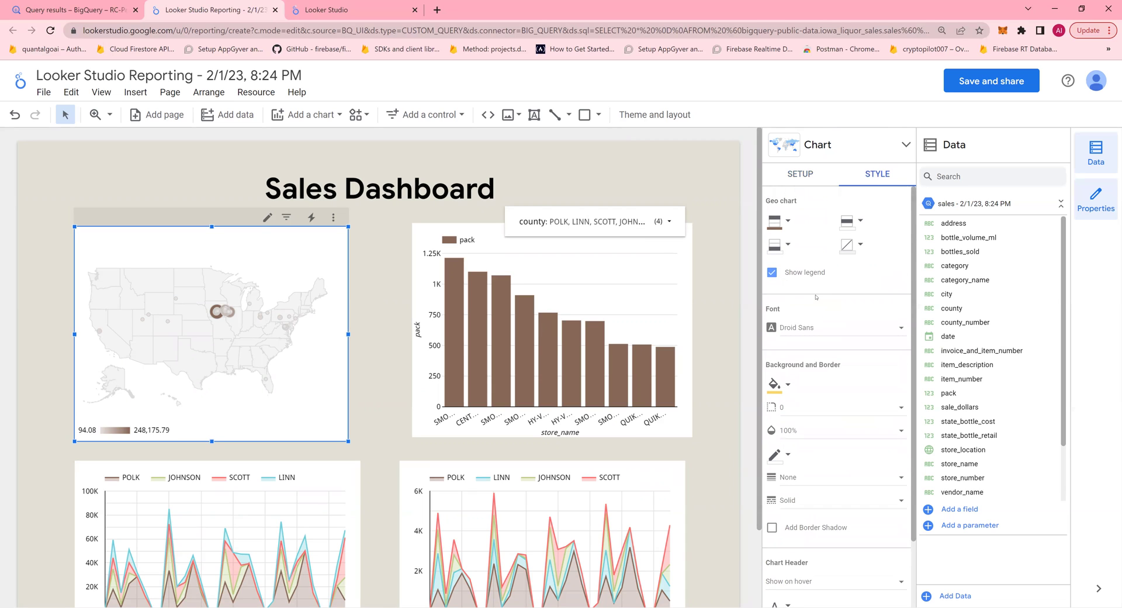
{"action": "left_click", "coordinate": [778, 245]}
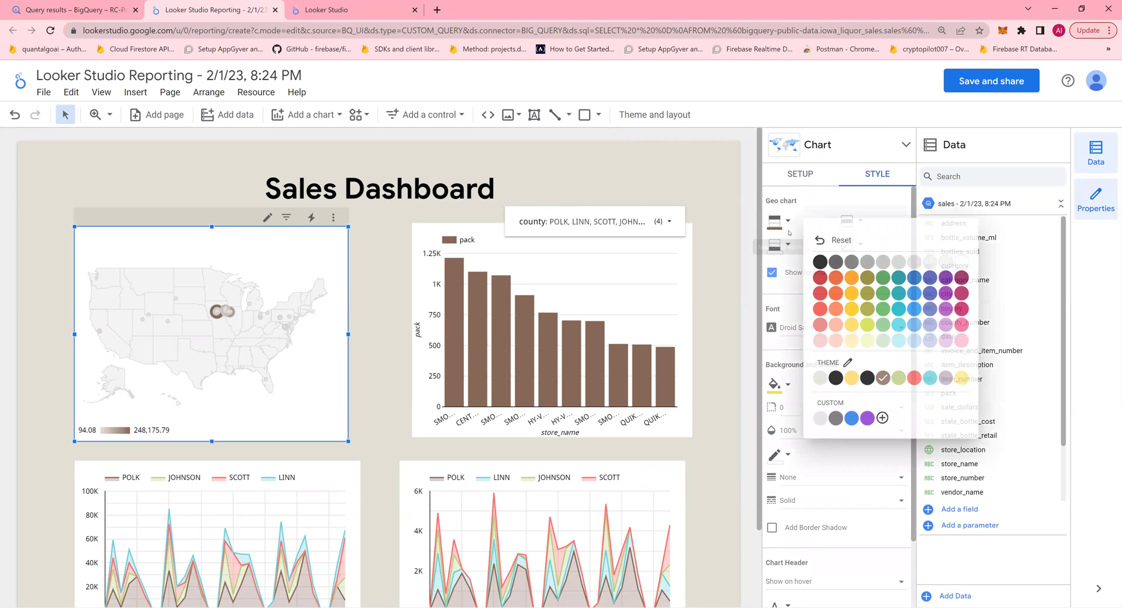
{"action": "left_click", "coordinate": [817, 275]}
{"action": "left_click", "coordinate": [211, 173]}
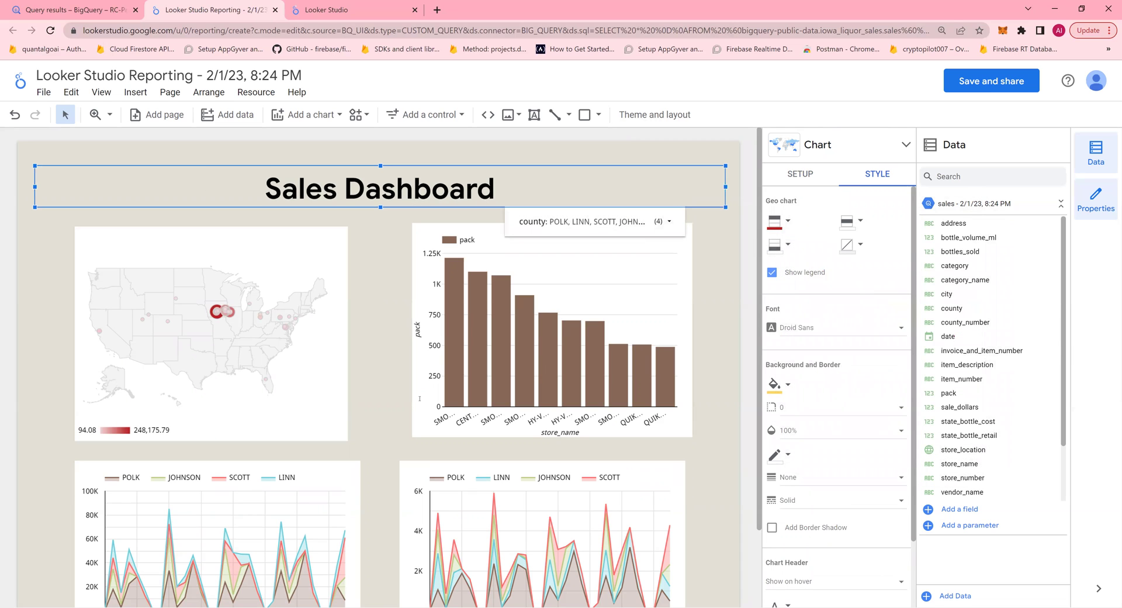
{"action": "left_click", "coordinate": [727, 345]}
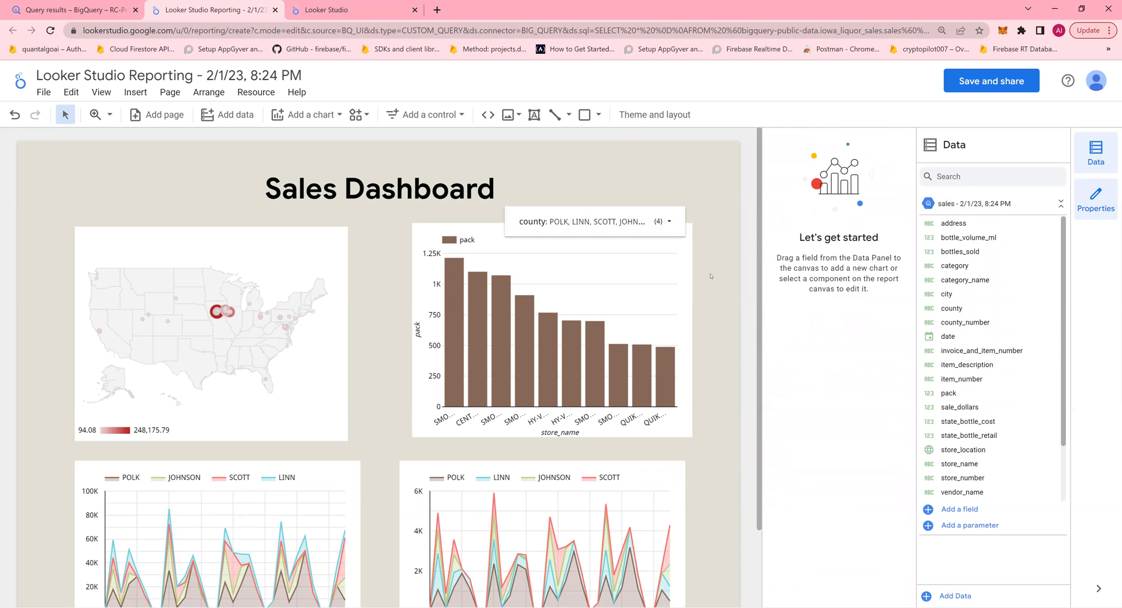
Step: Save the report and confirm adding the sales data source to it
{"action": "left_click", "coordinate": [965, 92]}
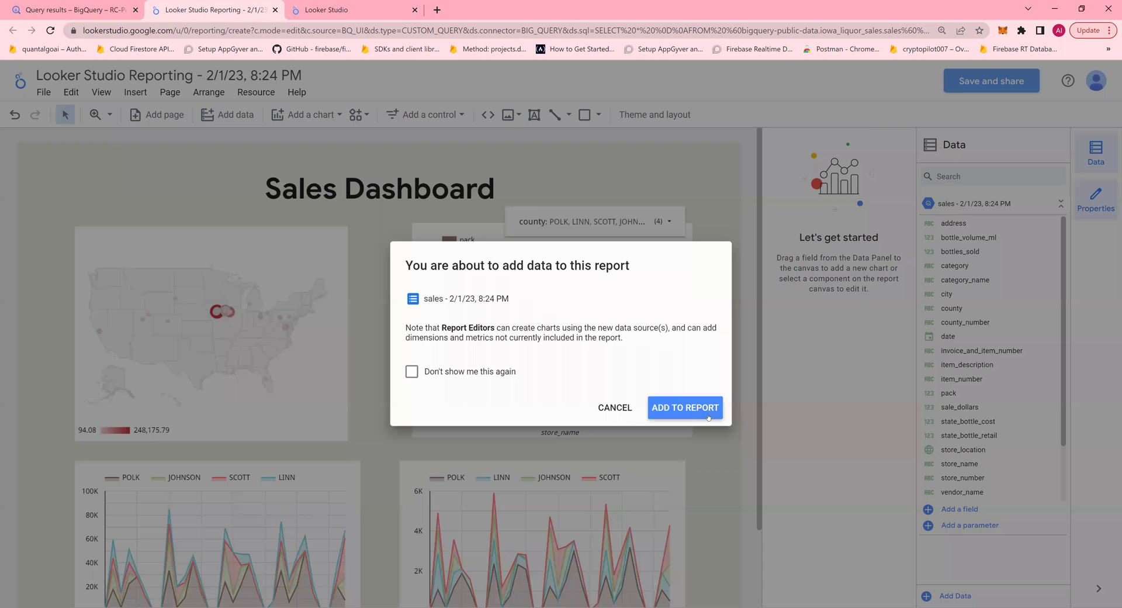
{"action": "left_click", "coordinate": [685, 408]}
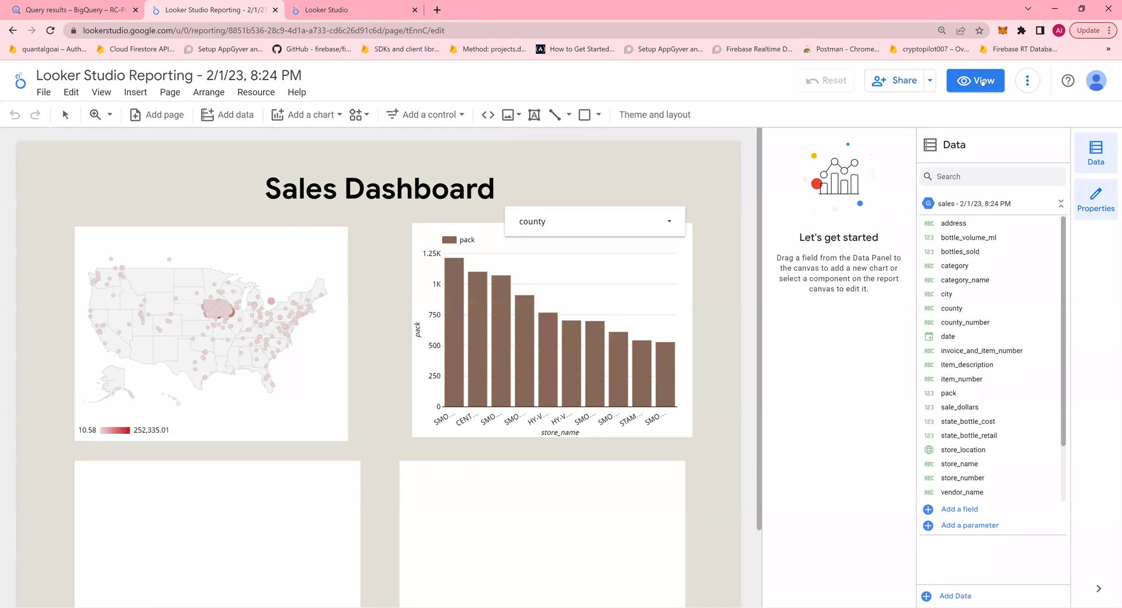
Step: Enlarge the map chart and widen the store bar chart toward it
{"action": "left_click", "coordinate": [584, 199]}
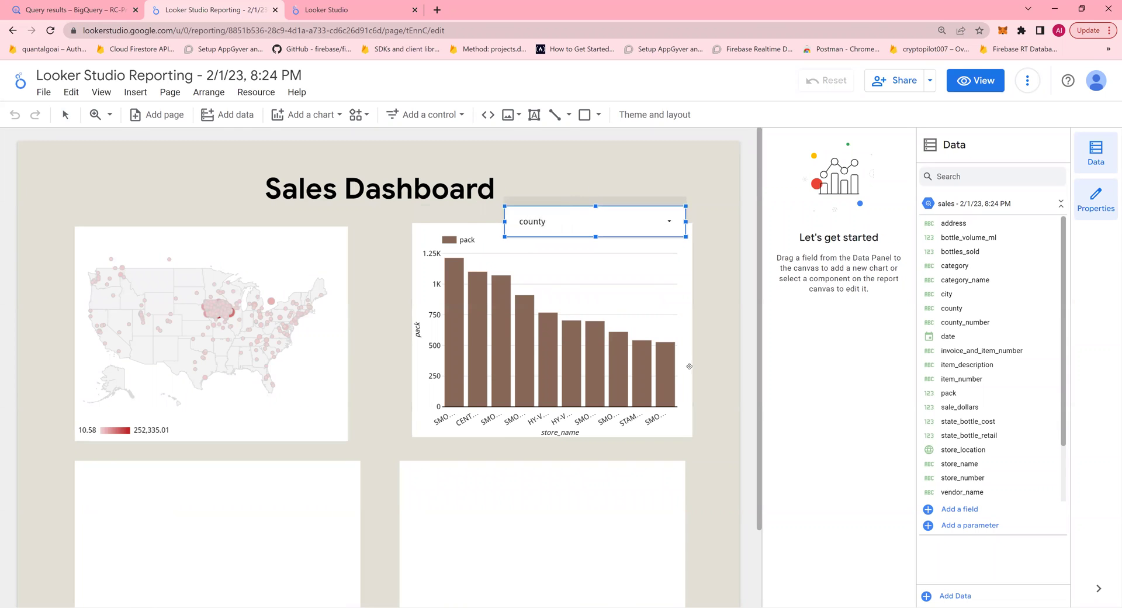
{"action": "scroll", "coordinate": [332, 332], "scroll_direction": "down", "scroll_amount": 2}
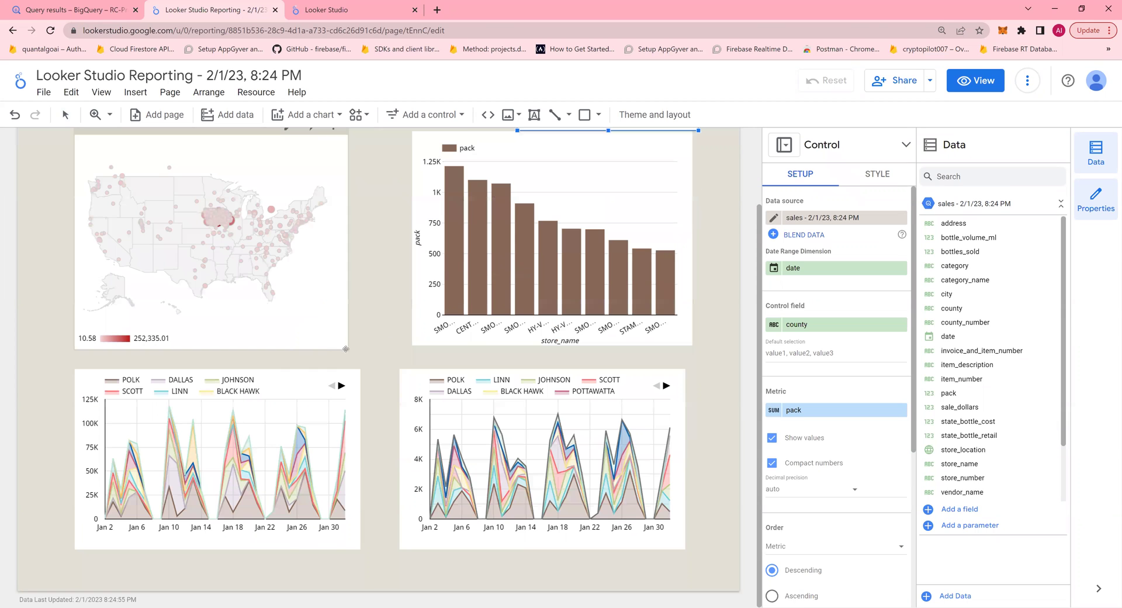
{"action": "mouse_move", "coordinate": [347, 347]}
{"action": "left_mouse_down"}
{"action": "mouse_move", "coordinate": [370, 354]}
{"action": "mouse_move", "coordinate": [361, 364]}
{"action": "left_mouse_up"}
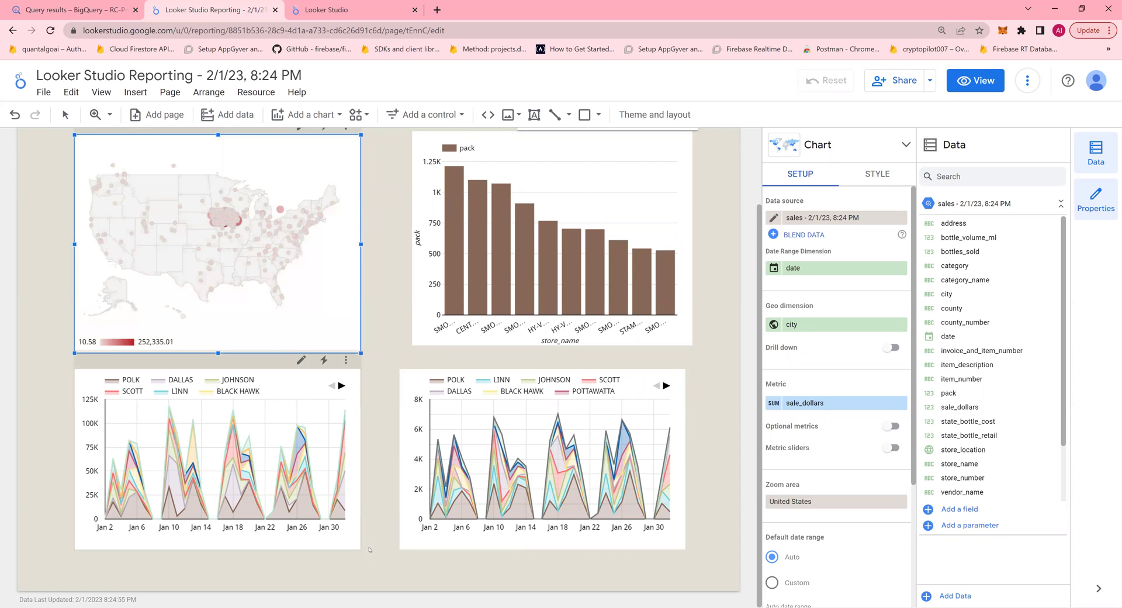
{"action": "left_click", "coordinate": [414, 335]}
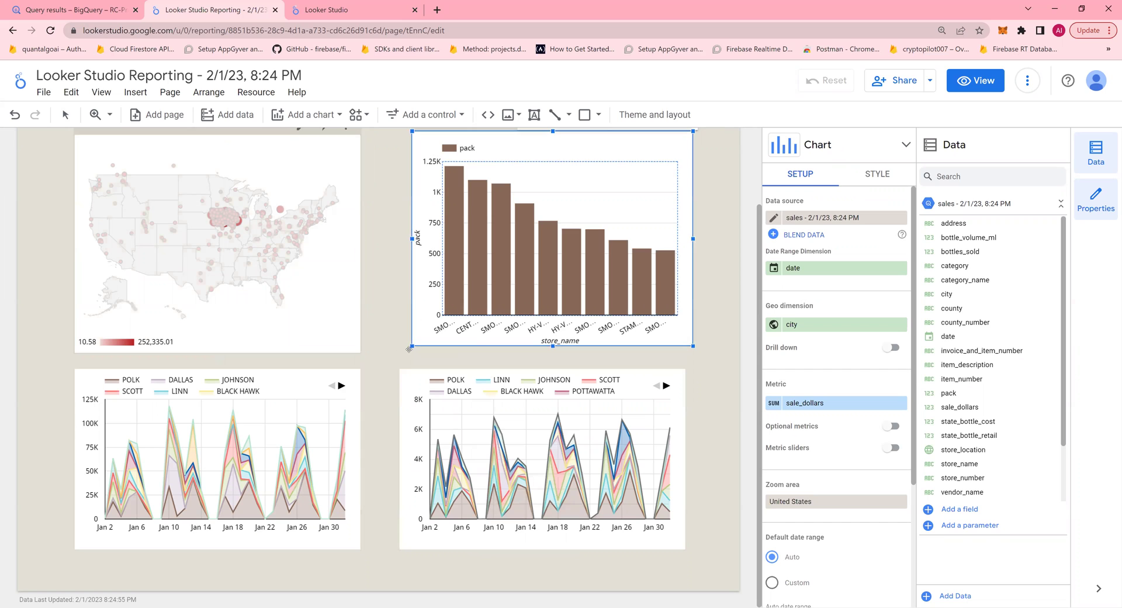
{"action": "left_click_drag", "start_coordinate": [407, 348], "coordinate": [402, 348]}
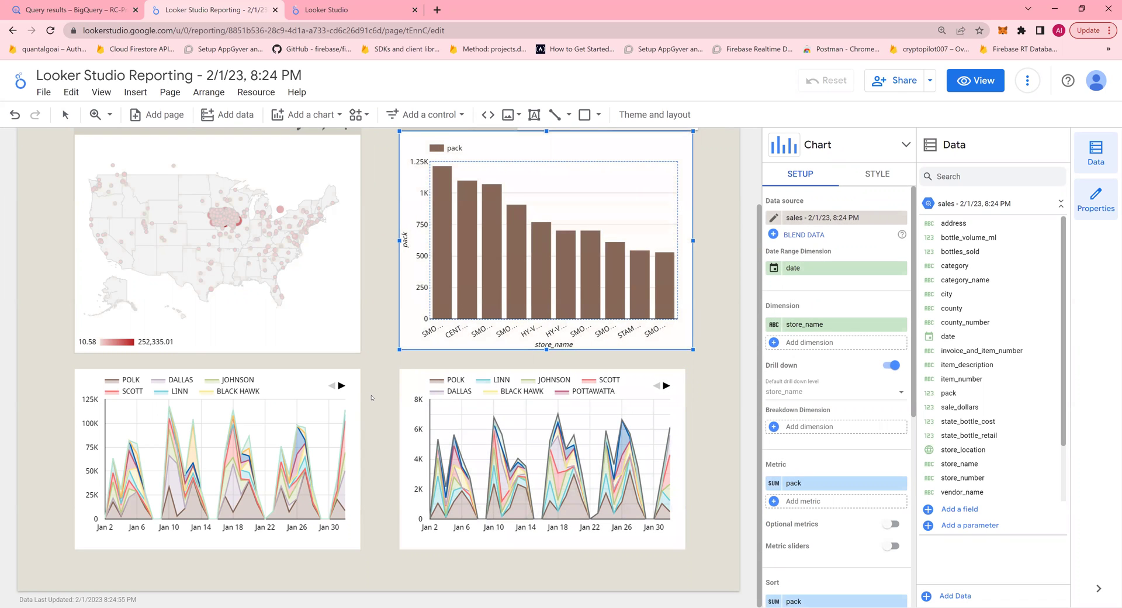
Step: Move the county filter beside the title, nudge the title right, and preview the report
{"action": "scroll", "coordinate": [371, 398], "scroll_direction": "up", "scroll_amount": 1}
{"action": "scroll", "coordinate": [590, 192], "scroll_direction": "up", "scroll_amount": 2}
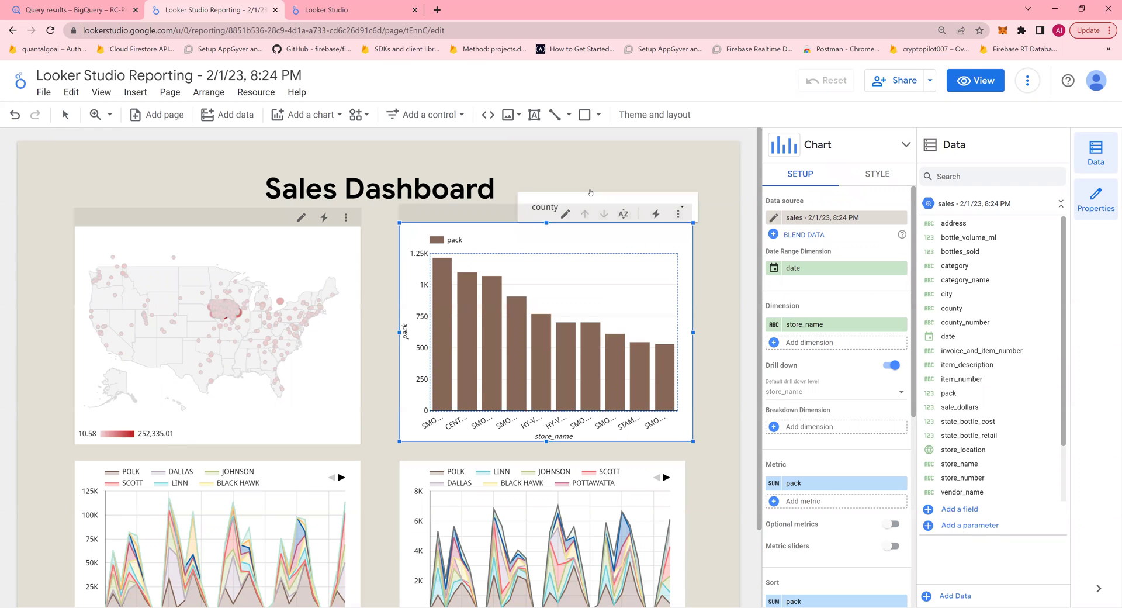
{"action": "left_click", "coordinate": [627, 184]}
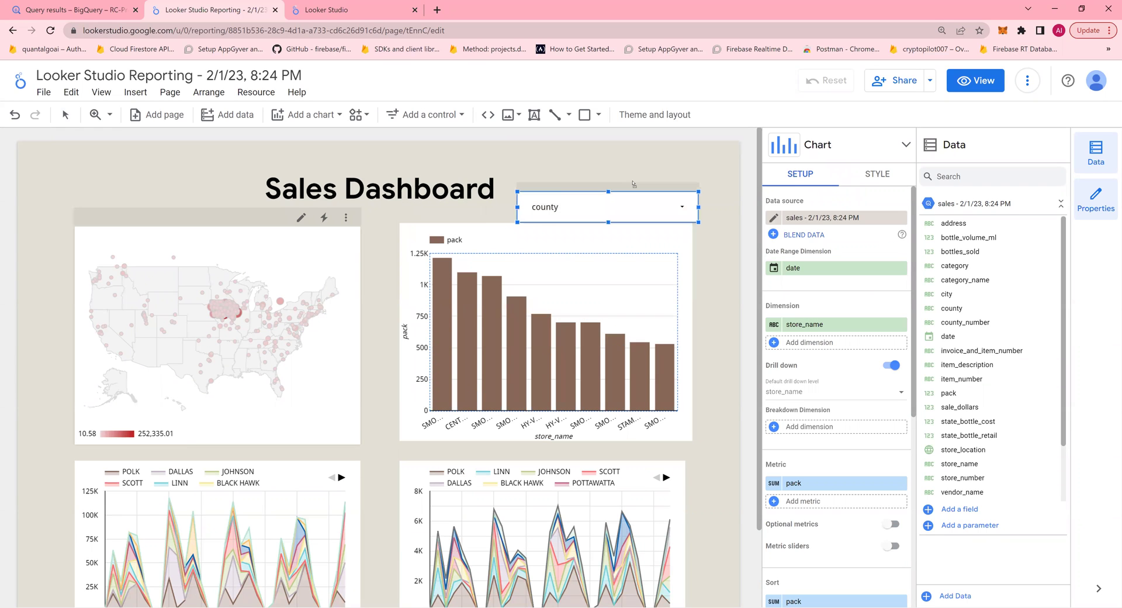
{"action": "left_click_drag", "start_coordinate": [612, 185], "coordinate": [535, 181]}
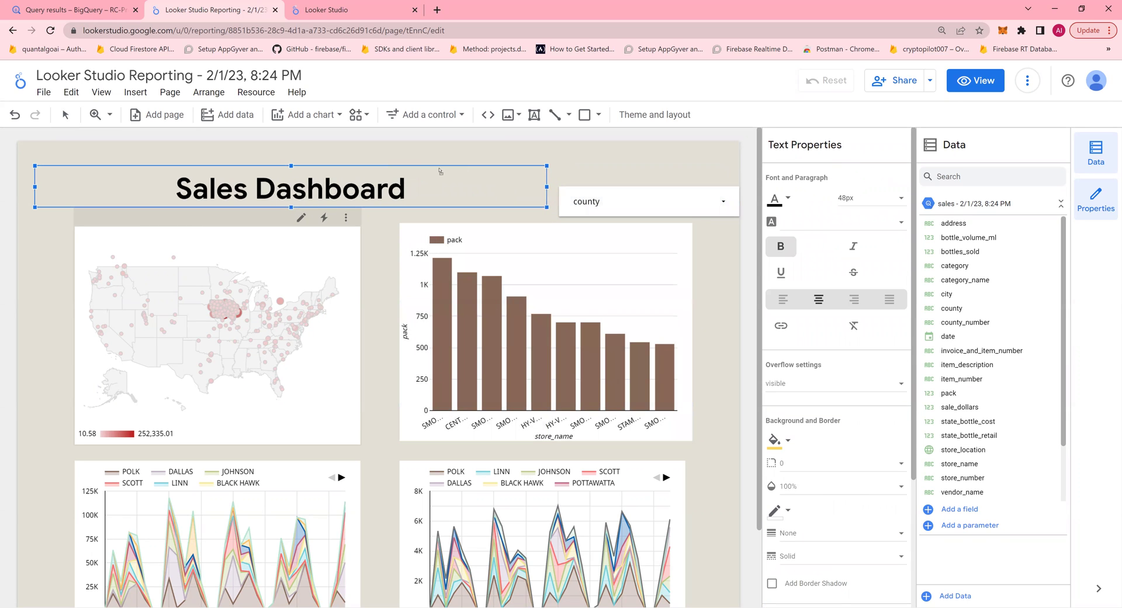
{"action": "key", "text": "shift+Right"}
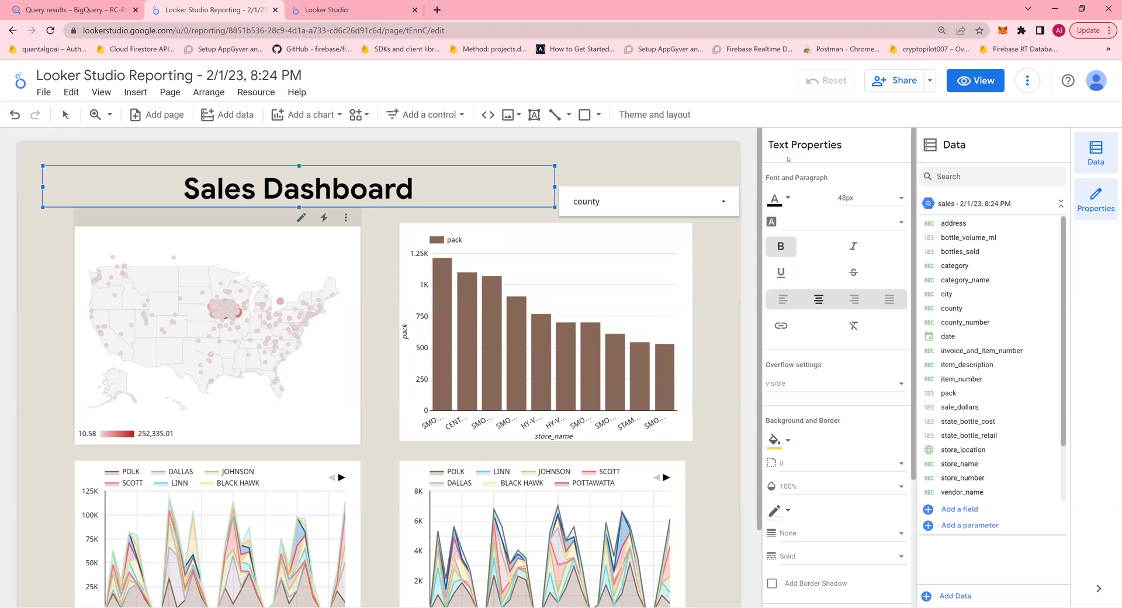
{"action": "left_click", "coordinate": [959, 84]}
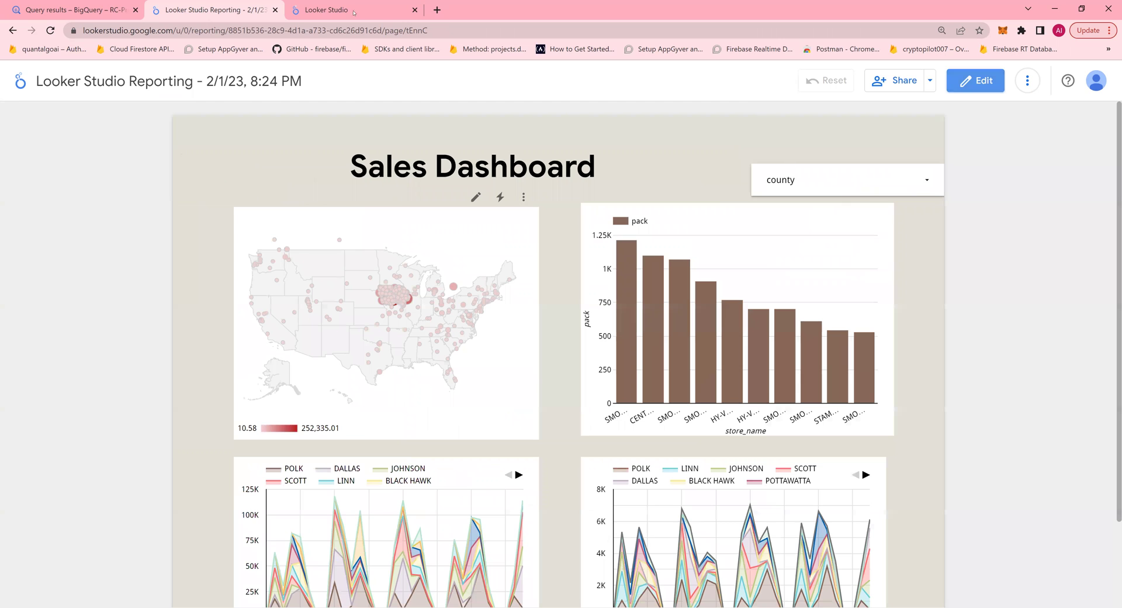
Step: In the other Sales Dashboard tab, set the county filter to POLK only
{"action": "left_click", "coordinate": [327, 11]}
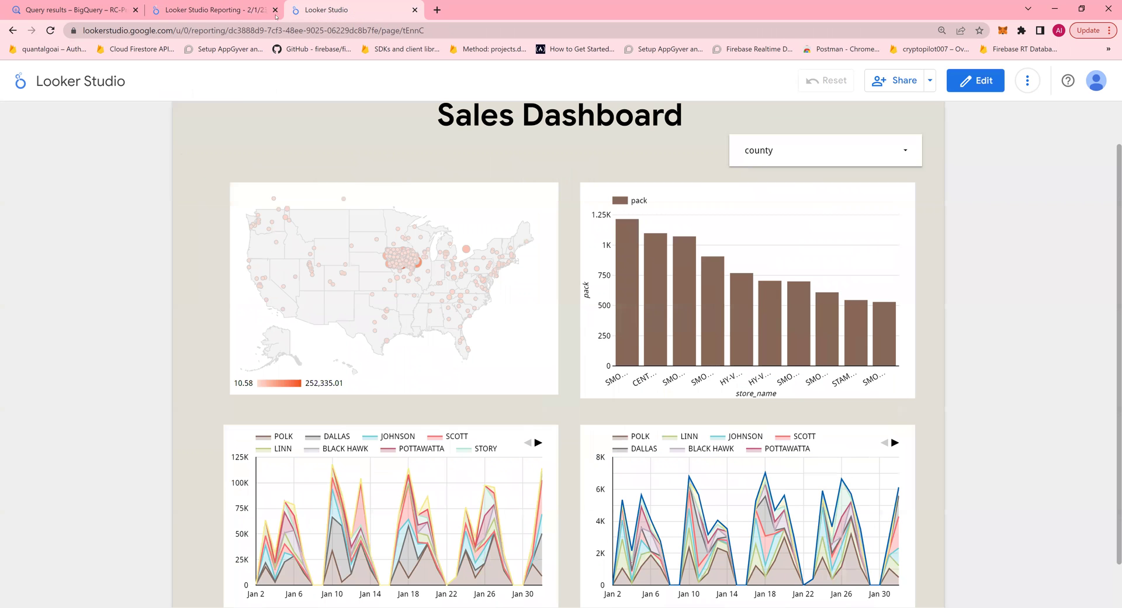
{"action": "left_click", "coordinate": [812, 161]}
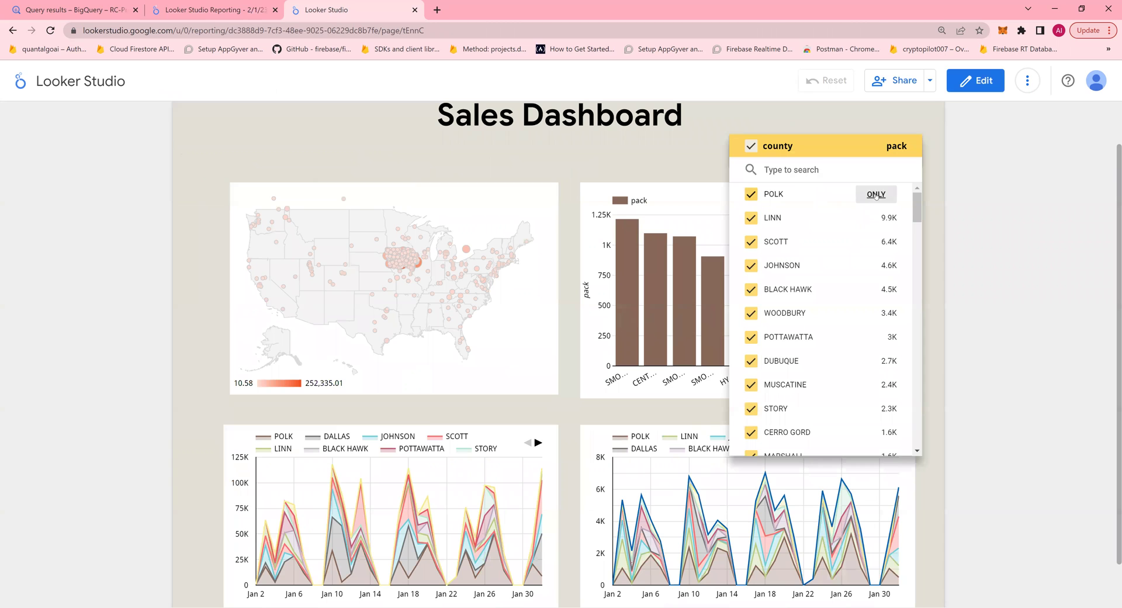
{"action": "left_click", "coordinate": [876, 194]}
{"action": "left_click", "coordinate": [969, 210]}
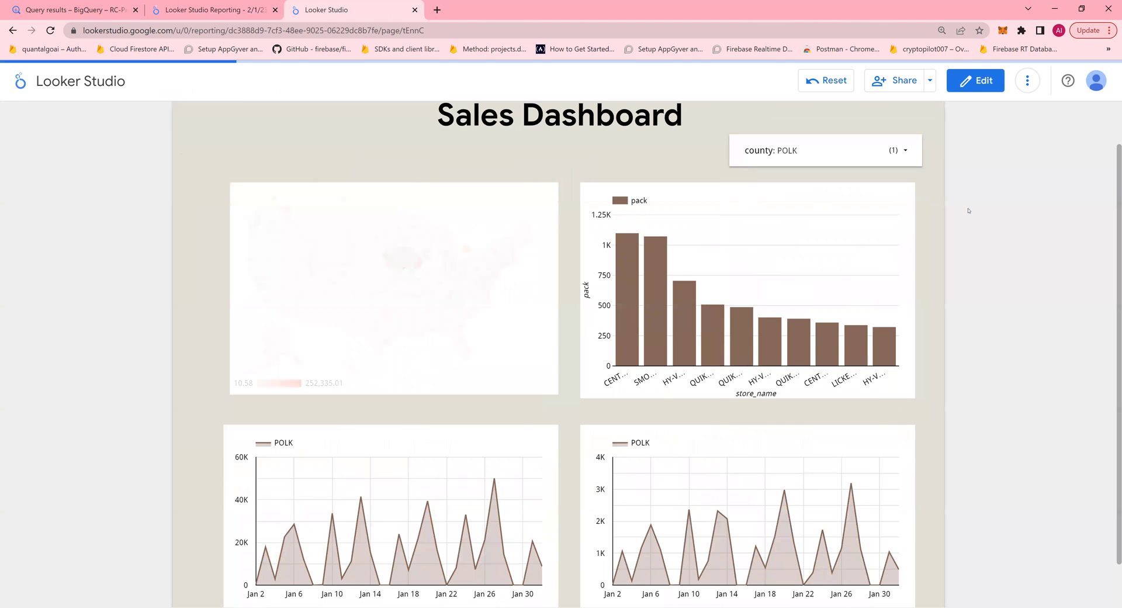